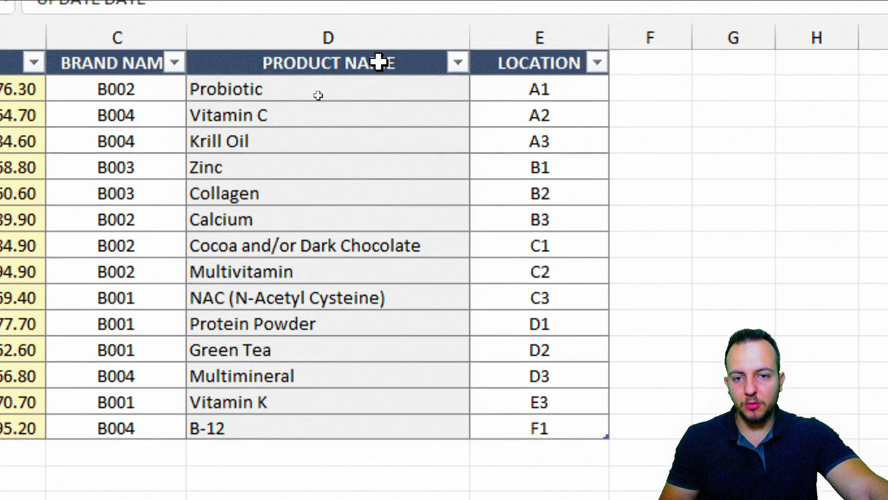
Look over the product names in column D and the table row for Zinc
key("ctrl+space")
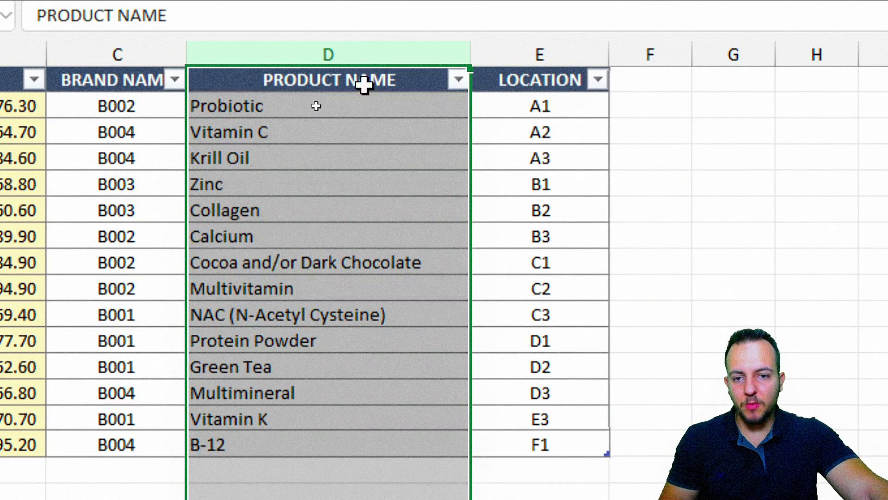
left_click(312, 180)
left_click_drag(313, 113, 272, 314)
left_click(268, 188)
key("shift+space")
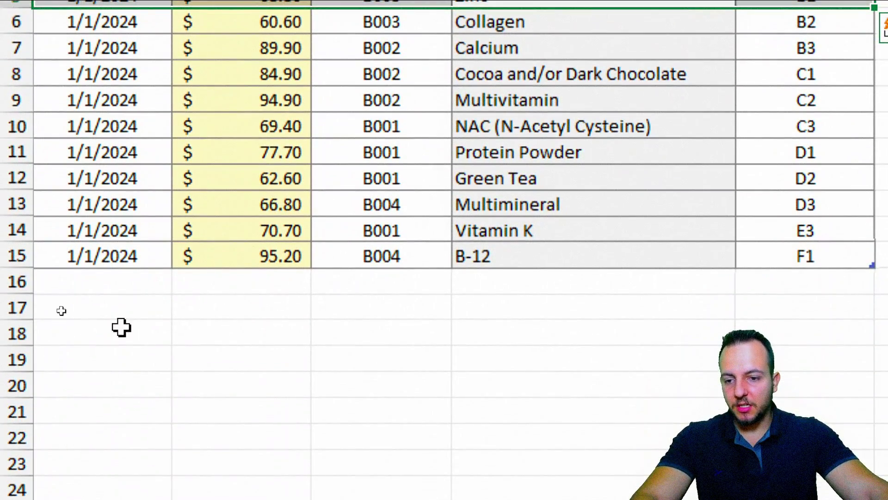
Add a new table row 16 with the date 1/1/2024, a cost of 123 and brand B003
left_click(0, 470)
key("ctrl+d")
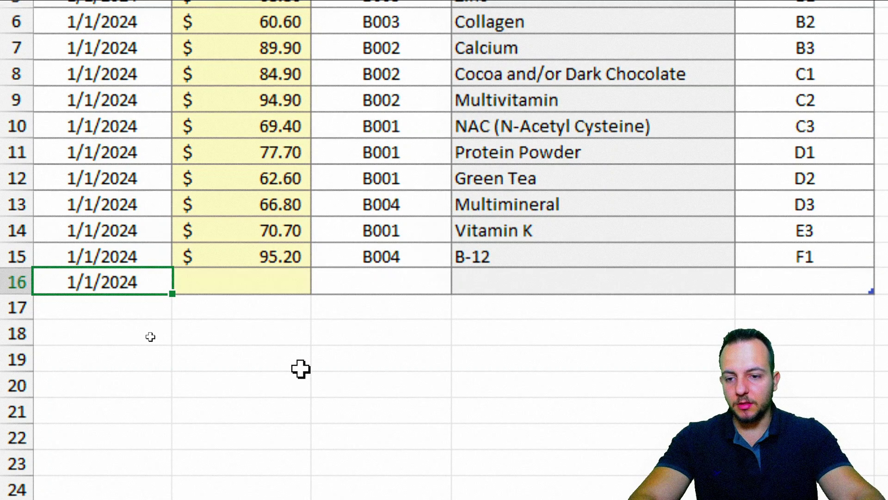
left_click(248, 279)
type("123")
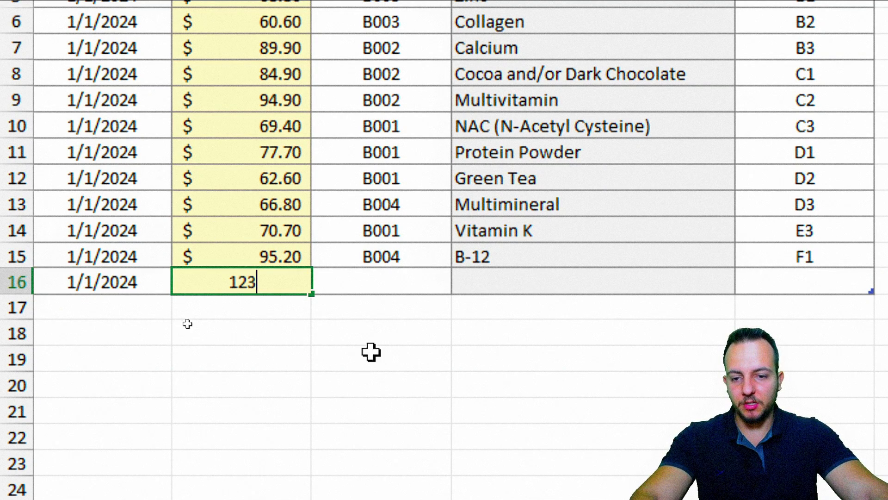
left_click(409, 290)
type("B003")
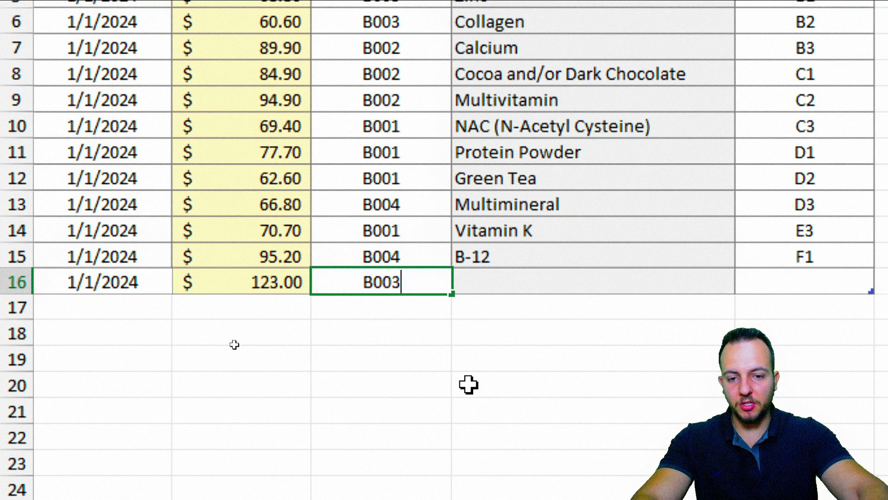
key("Tab")
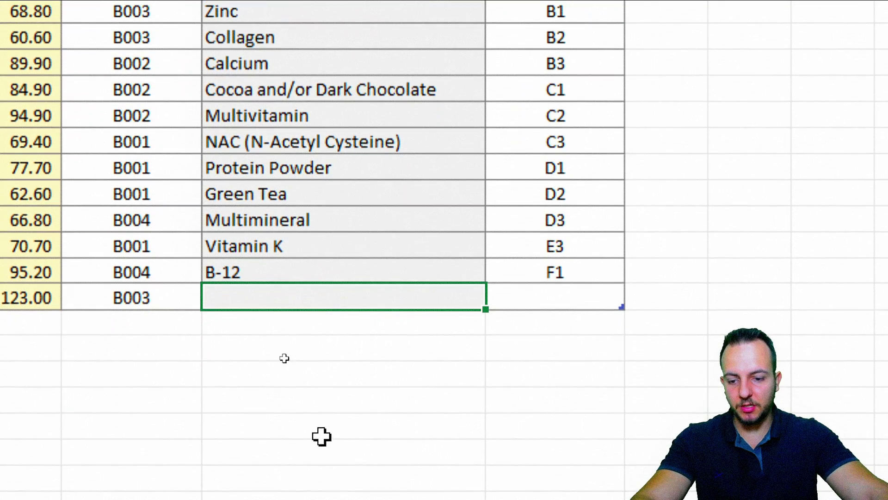
Try to enter the duplicate product name Zinc in D16 and choose to retry the entry
type("Zinc")
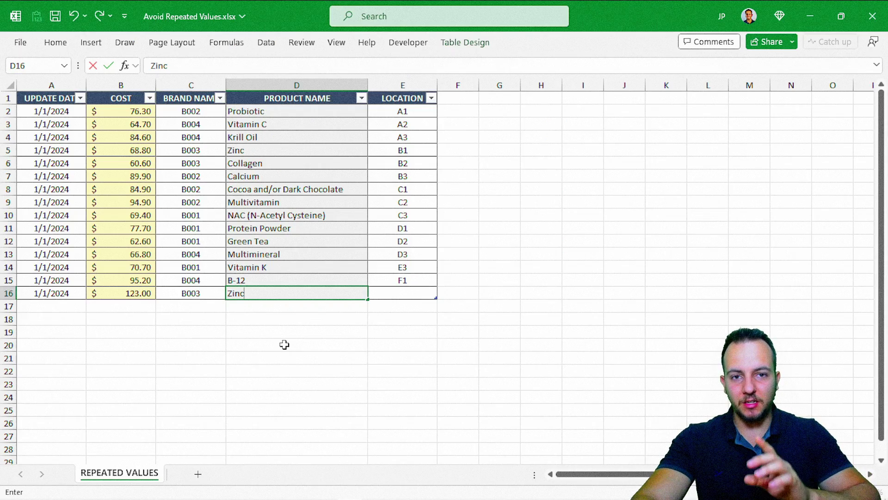
key("Return")
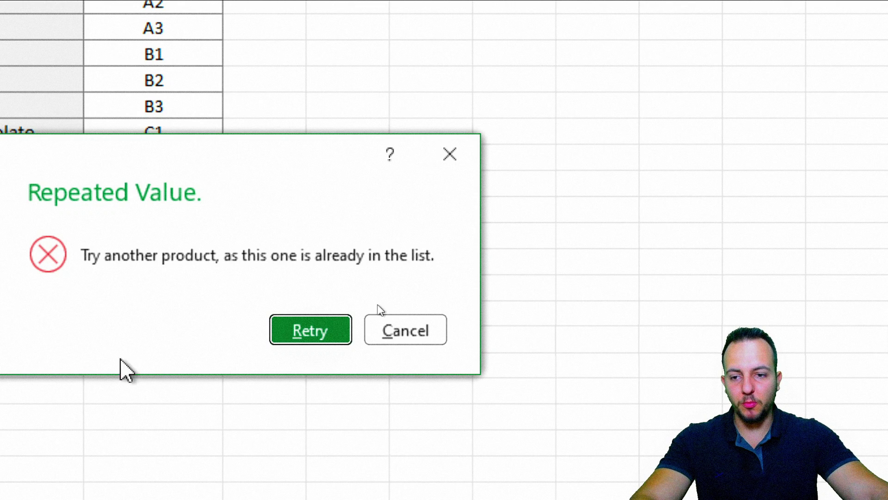
left_click(213, 448)
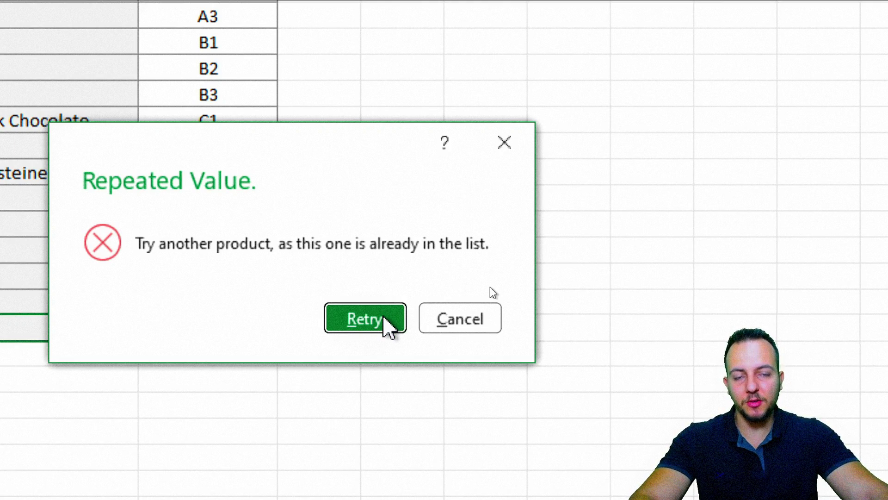
left_click(386, 322)
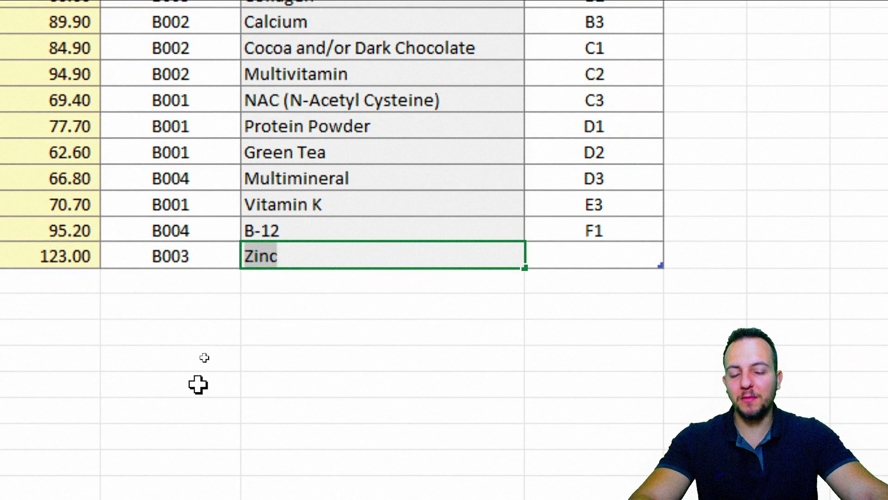
Replace the product name in D16 with the unique text ksfjknkjnajdnksakjjnsnds
type("ksfjknkjnajdnk")
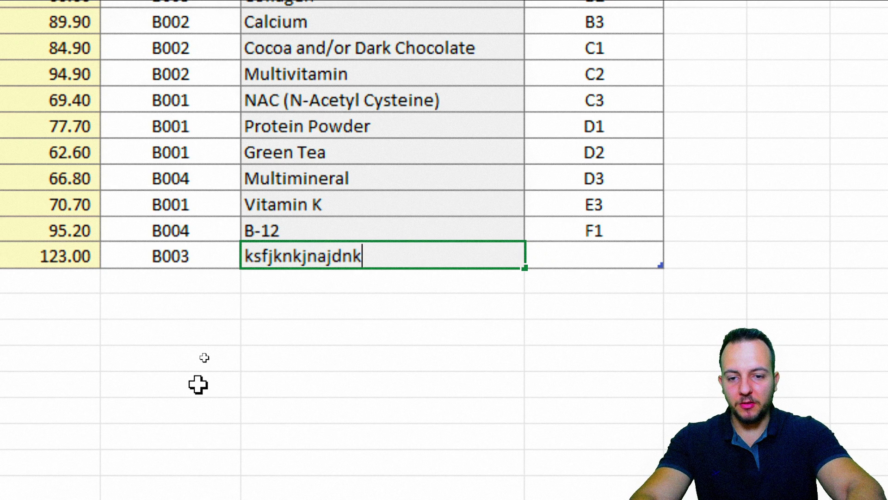
type("sakjjnsnds")
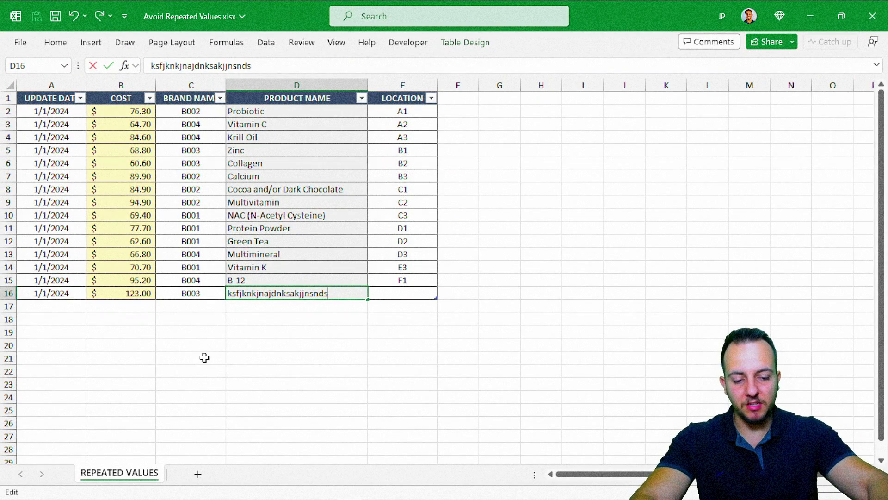
key("Return")
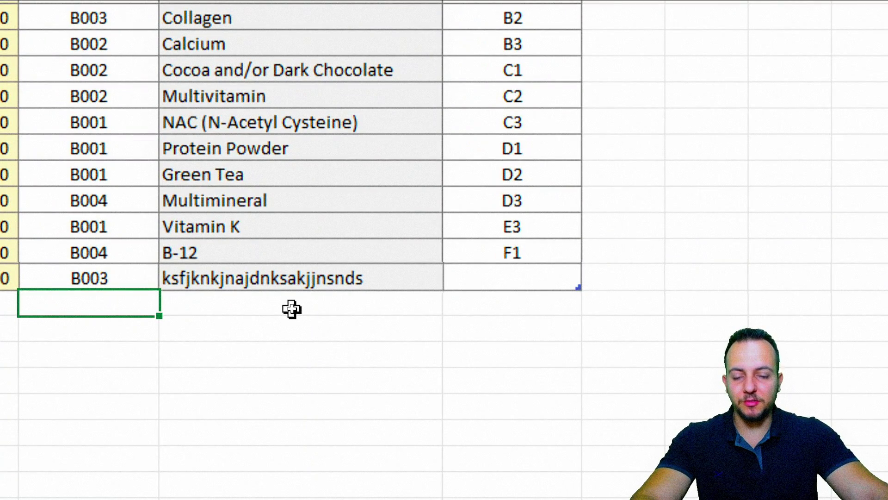
Undo the trial entries in row 16 of the table
left_click(276, 278)
key("shift+space")
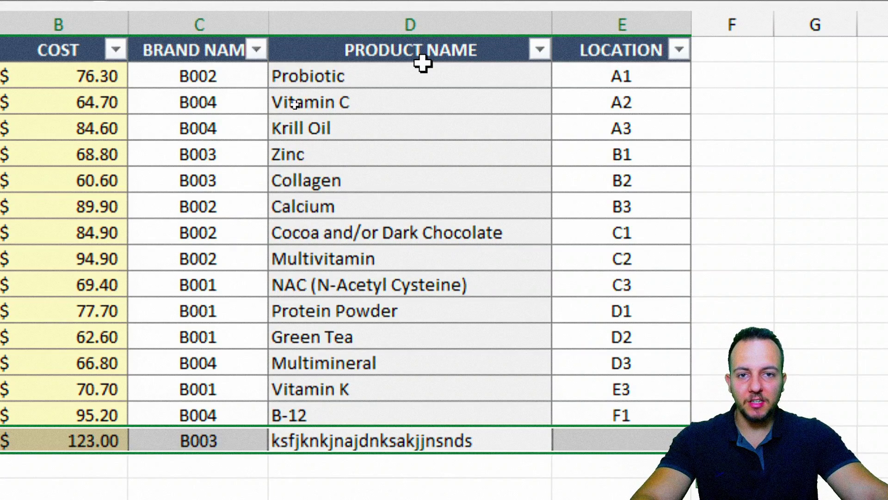
left_click(448, 307)
left_click(46, 98)
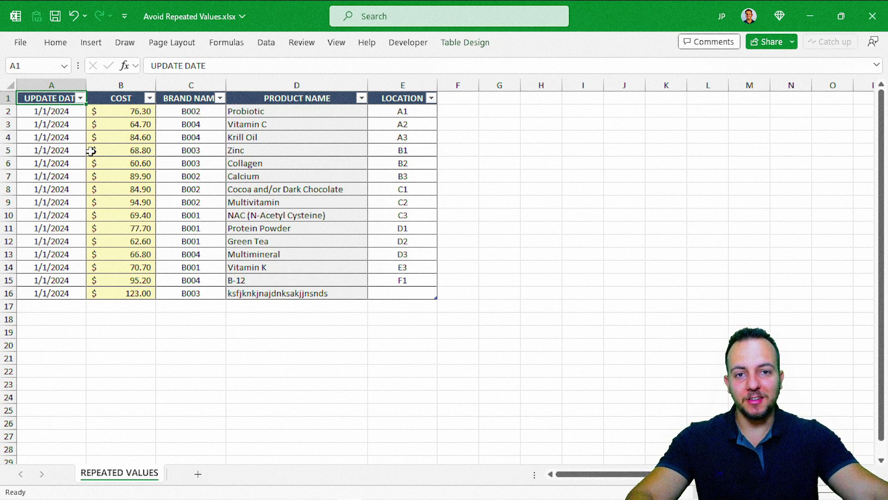
key("ctrl+z")
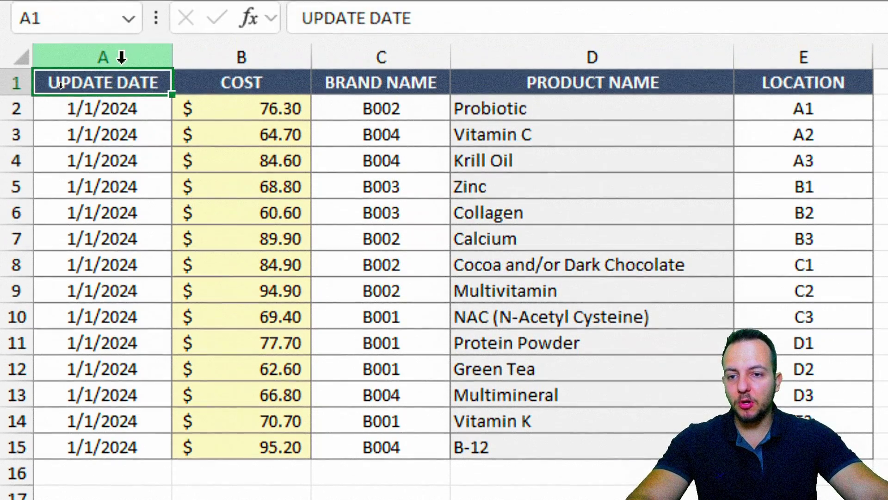
Review the update date, cost, brand name, product name and location columns one by one
left_click(121, 38)
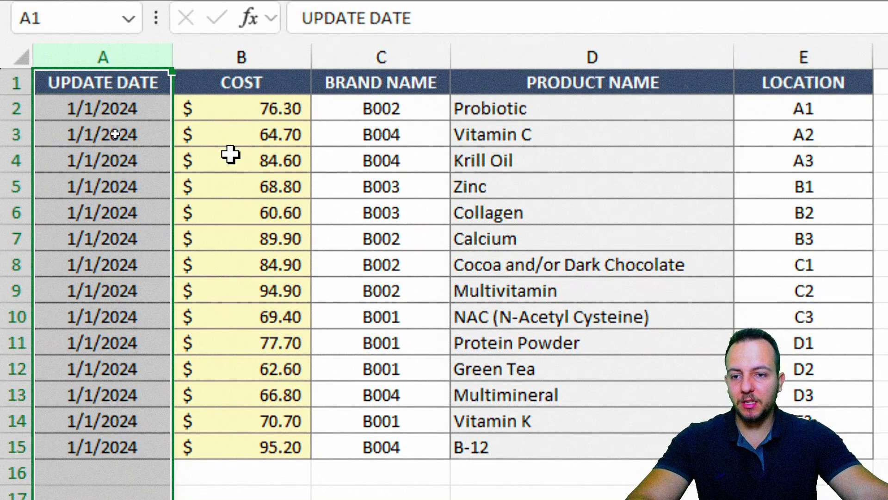
left_click(271, 58)
left_click(412, 57)
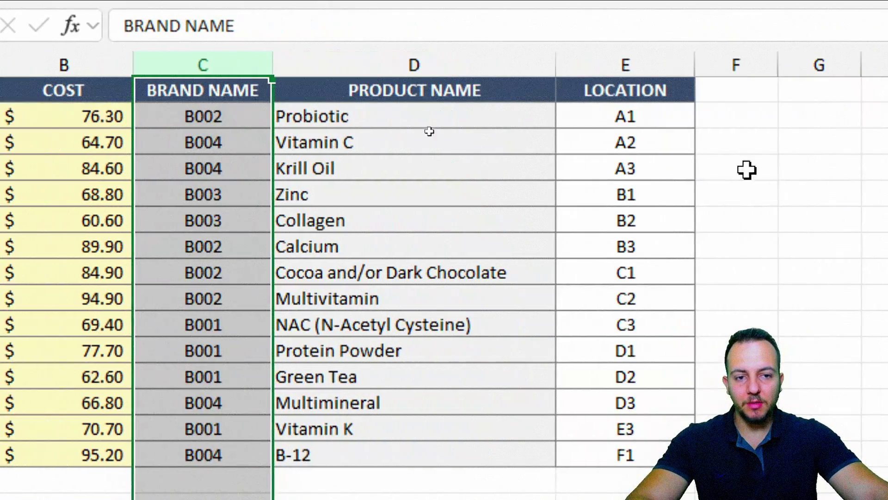
left_click(439, 57)
left_click(600, 57)
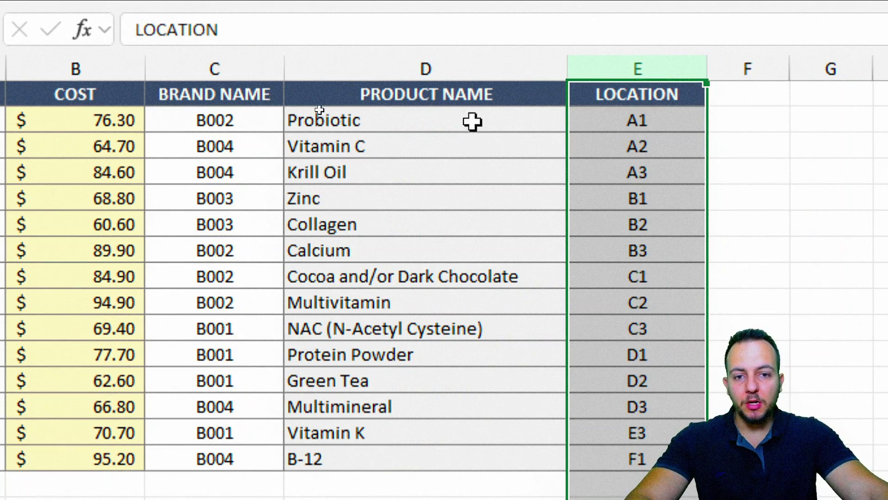
left_click(590, 68)
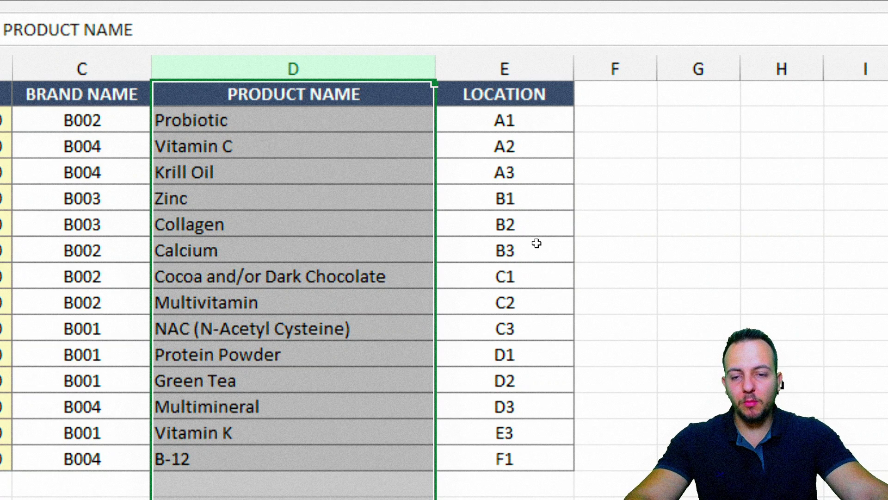
Enter the duplicate product name Vitamin C in D16, directly below B-12
left_click(310, 141)
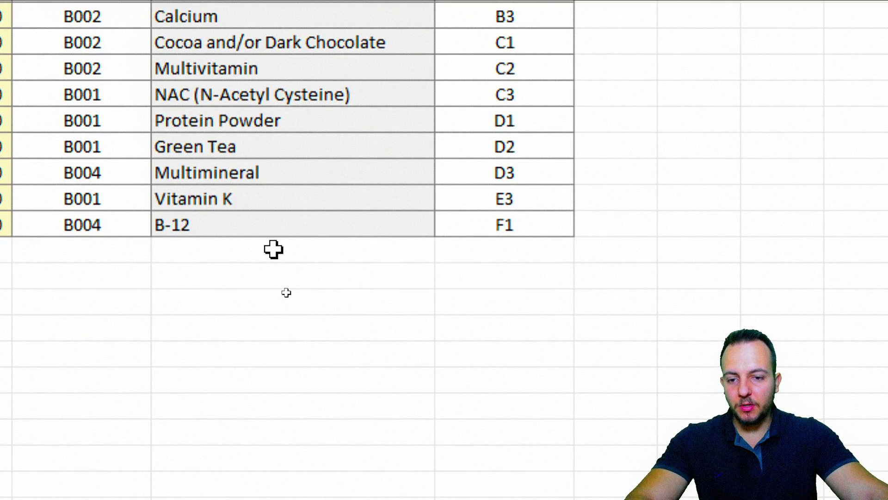
left_click(274, 482)
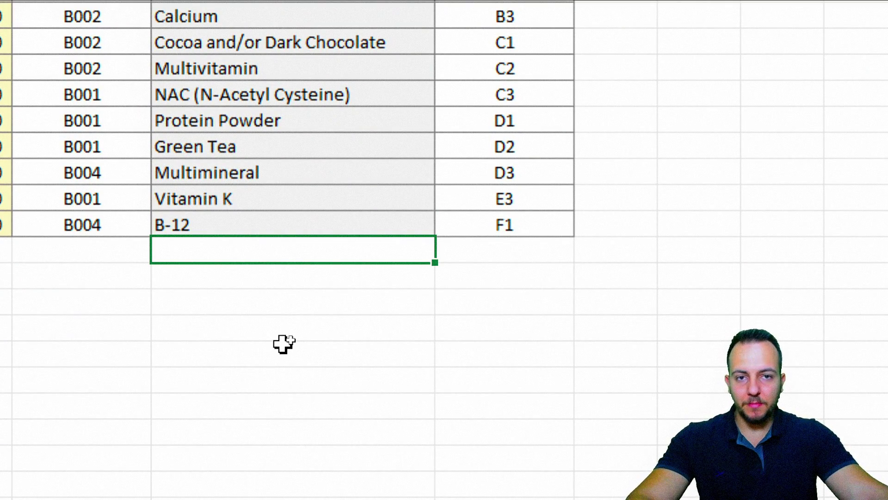
type("Vitamin C")
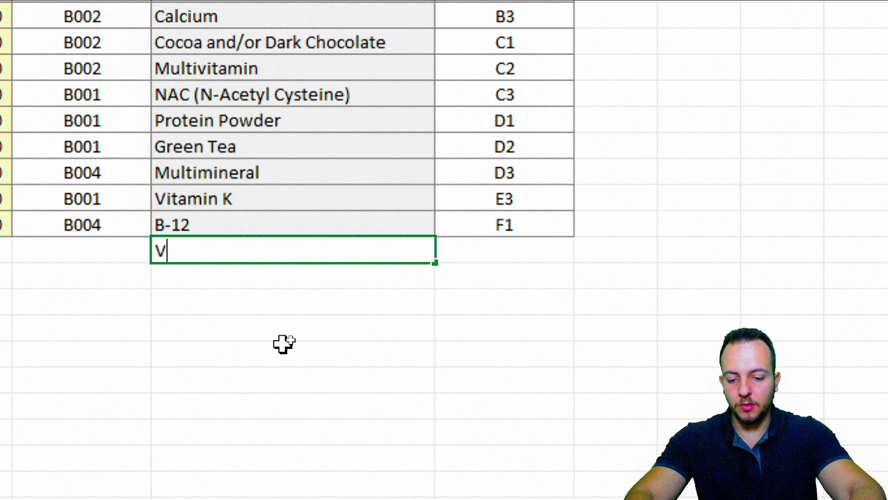
key("Return")
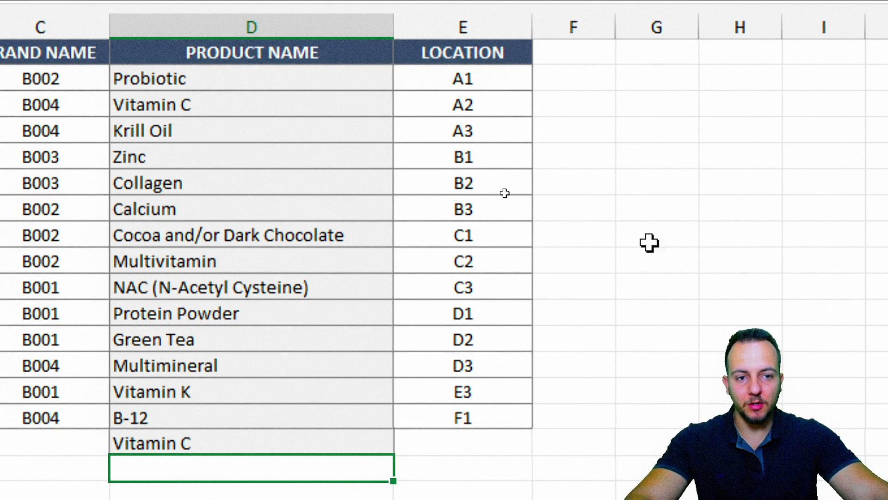
Start a COUNTIF formula in cell G2 with D2:D2 as its range
left_click_drag(648, 28, 773, 63)
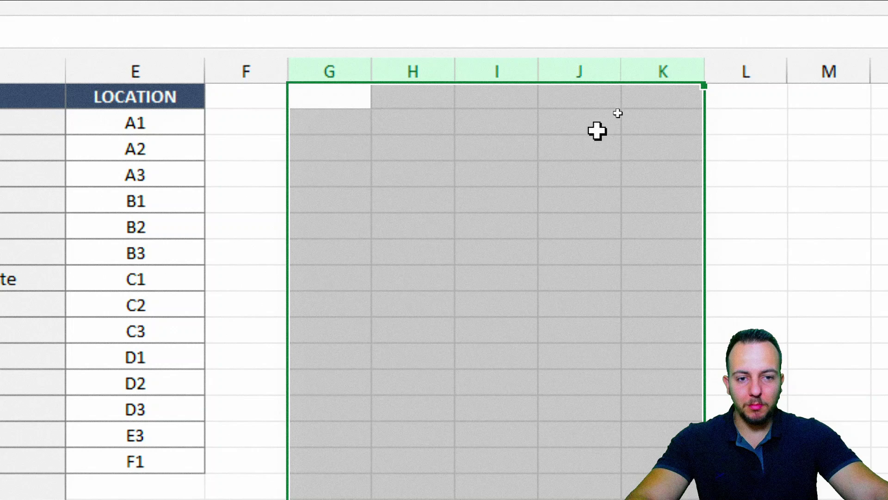
left_click(337, 117)
type("=")
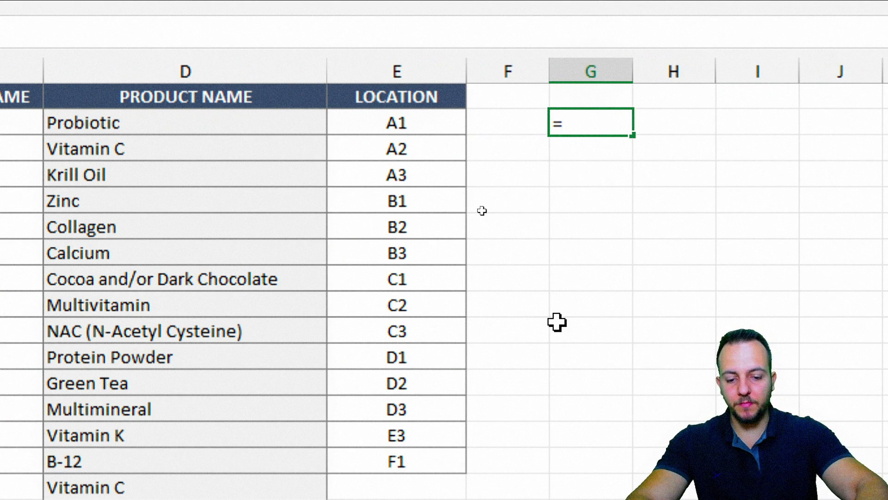
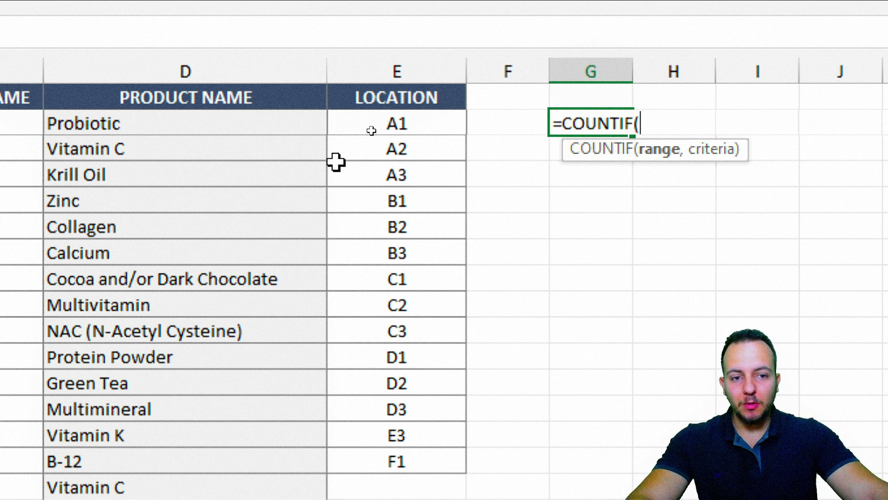
left_click(135, 123)
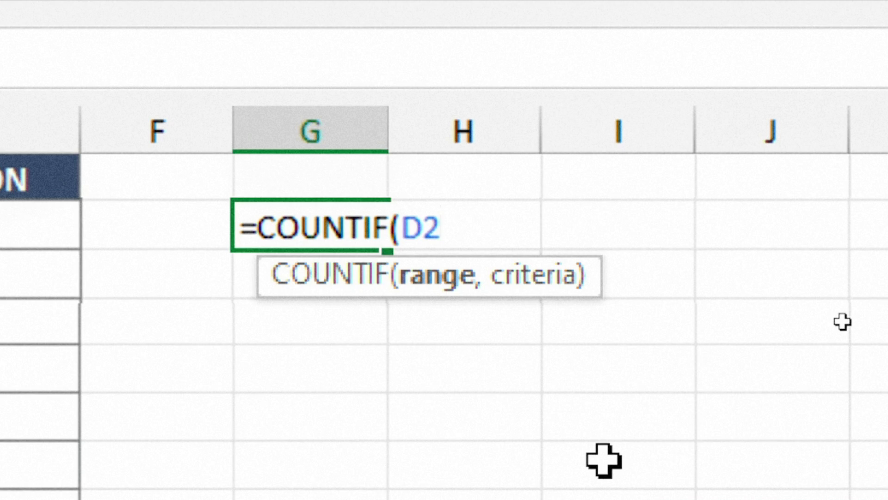
type(":D2")
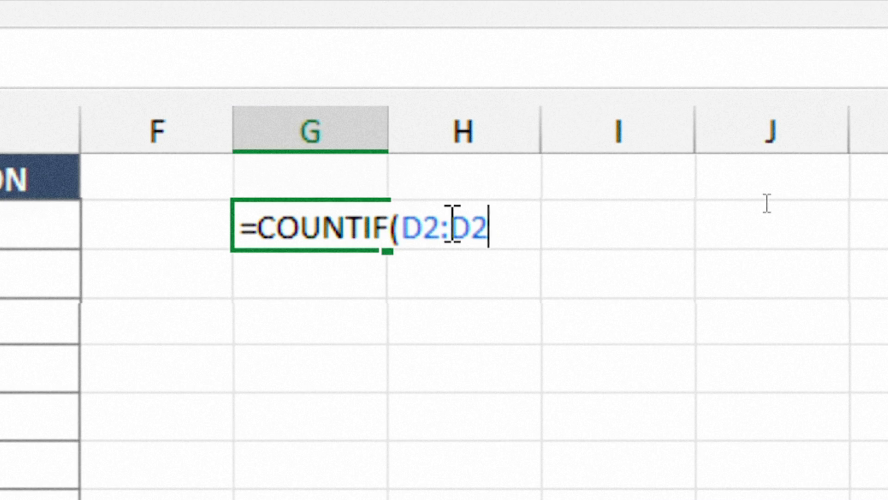
Complete the COUNTIF formula in G2 as =COUNTIF(D2:$D$2,D2), locking only the second range reference
left_click_drag(491, 227, 459, 237)
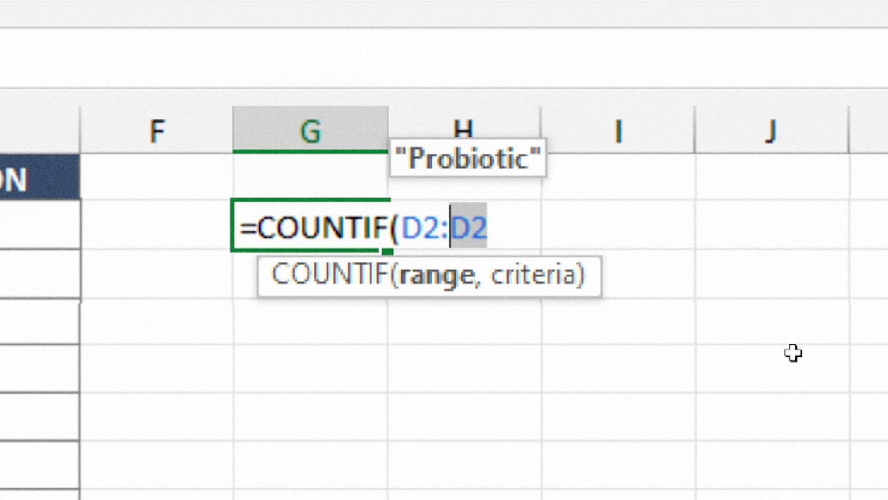
key("F4")
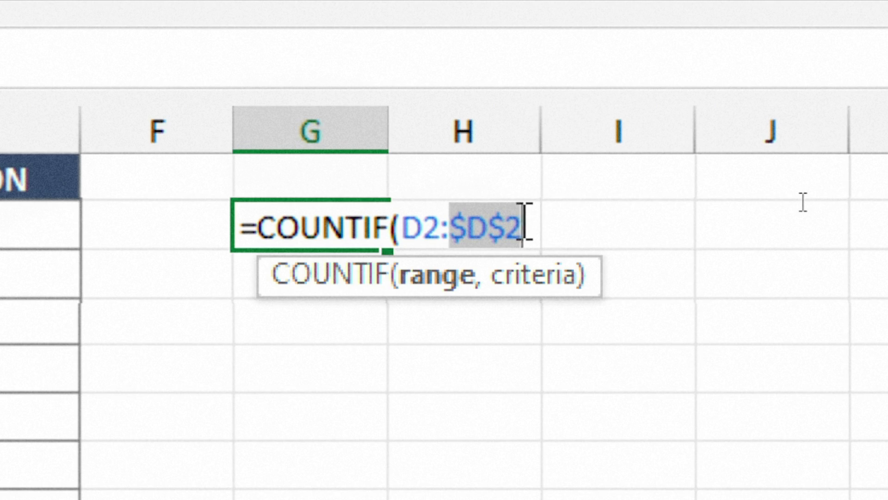
left_click(523, 217)
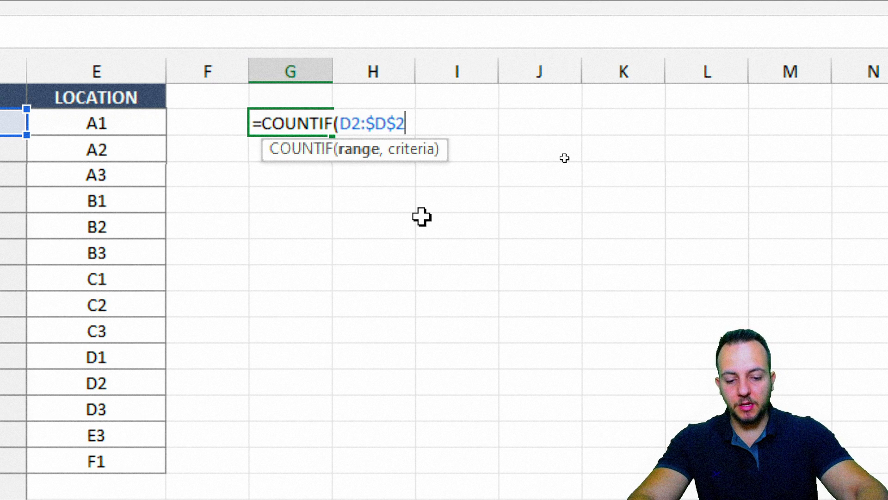
type(",")
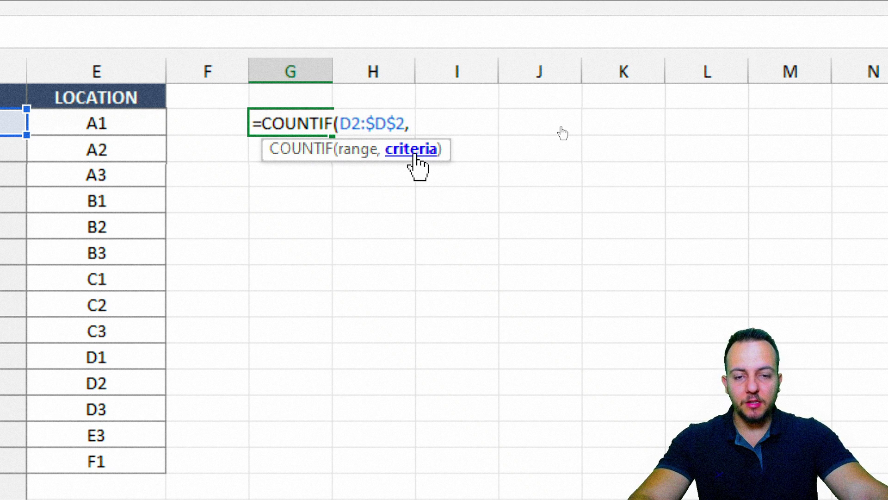
left_click(159, 123)
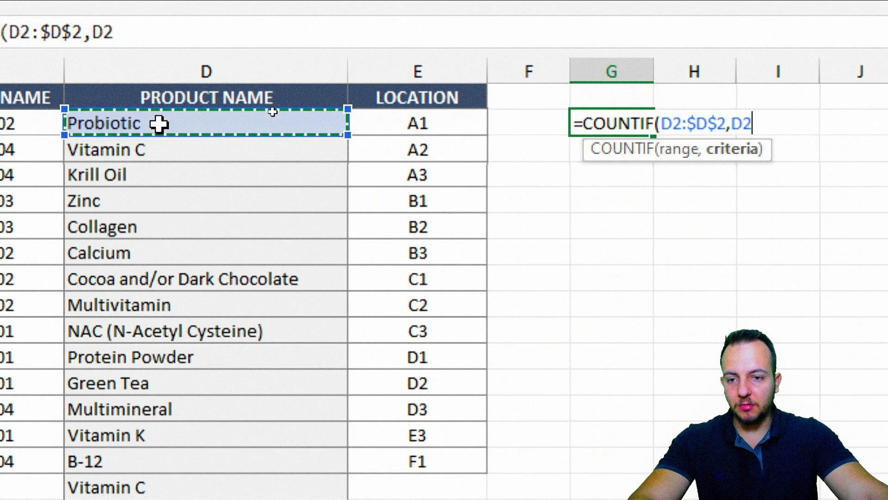
type(")")
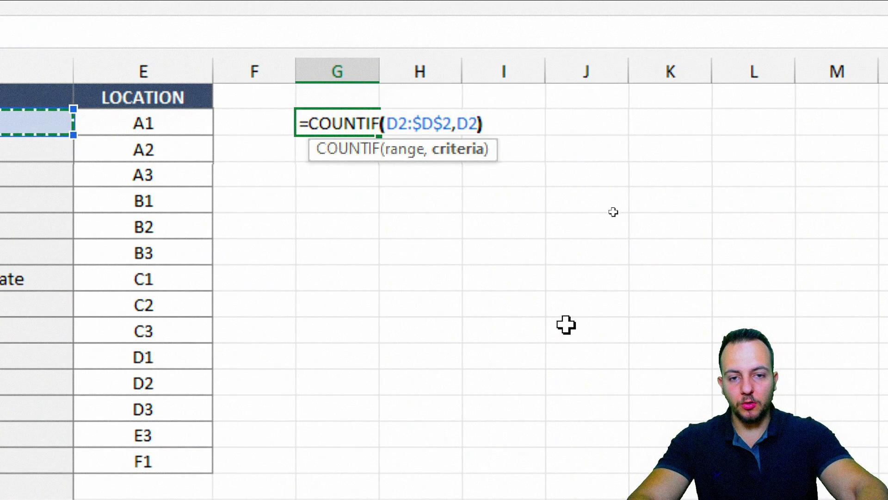
key("ctrl+Return")
key("Return")
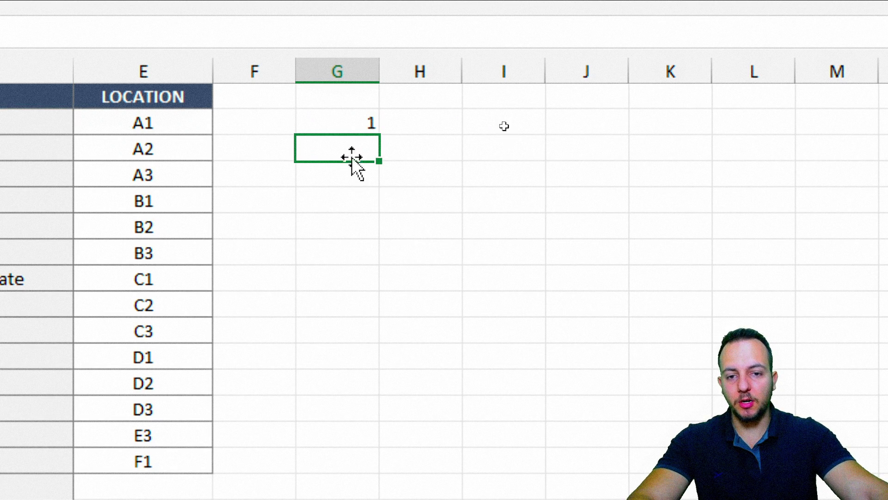
Fill the COUNTIF formula from G2 down to G16
left_click(339, 123)
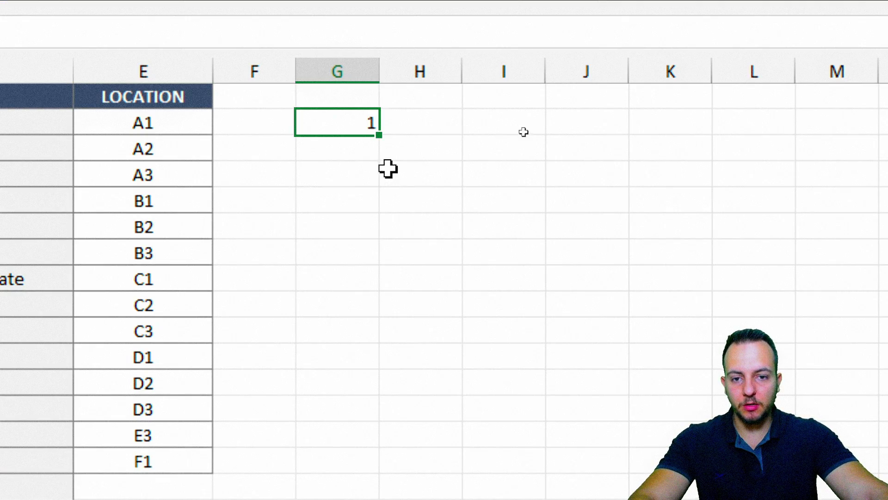
left_click_drag(379, 135, 359, 499)
left_click_drag(359, 439, 357, 399)
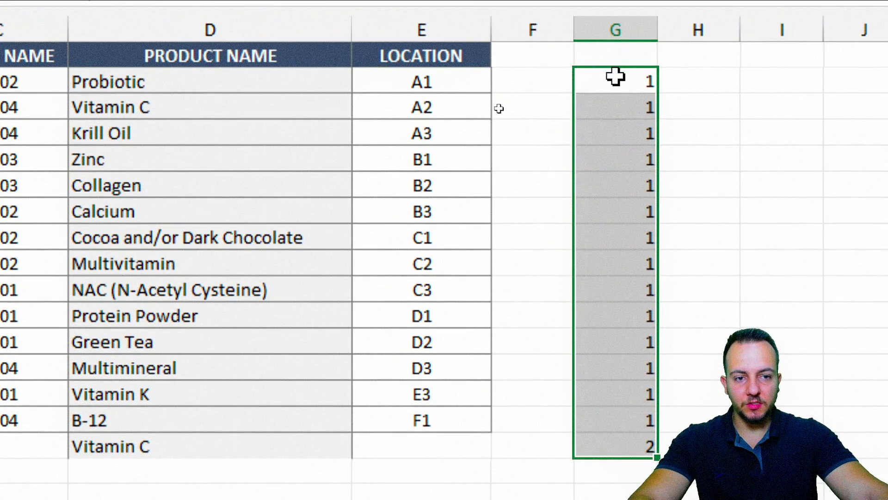
Examine the range and criteria of the copied COUNTIF formulas row by row from G3 down to G11
left_click(608, 26)
key("Down")
key("Down")
key("F2")
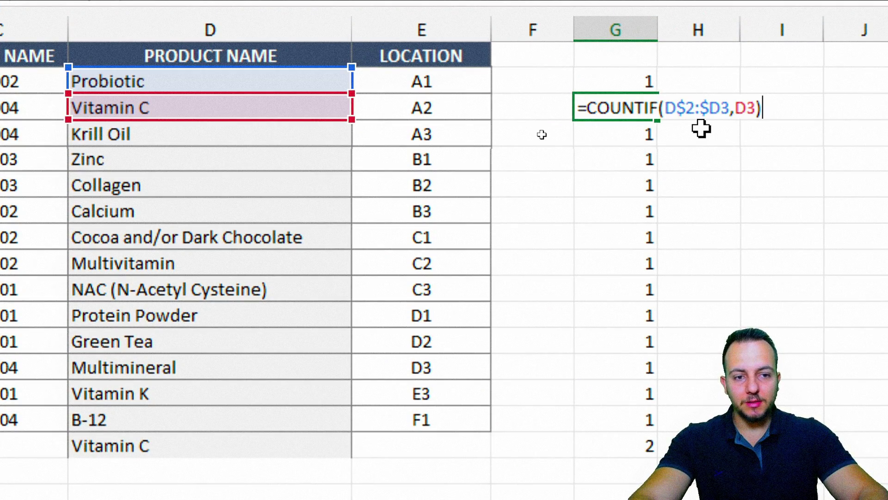
key("Escape")
key("Down")
key("Down")
key("F2")
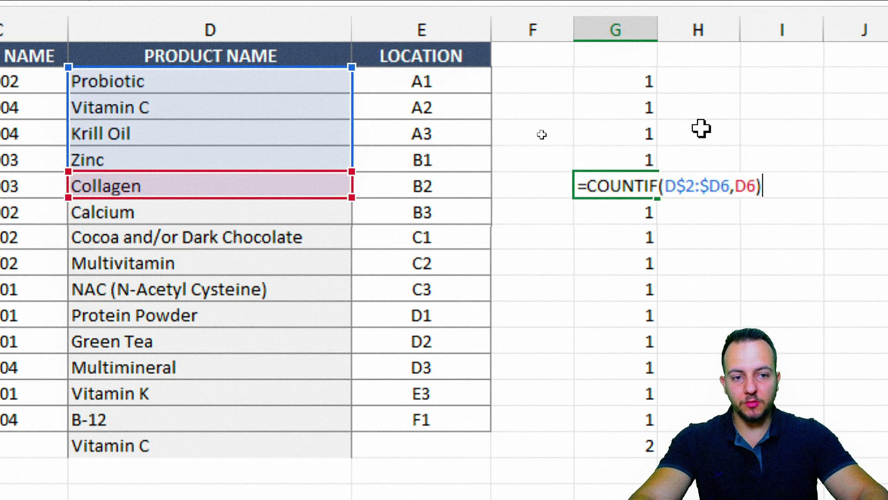
key("Escape")
key("Down")
key("F2")
key("Escape")
key("Down")
key("F2")
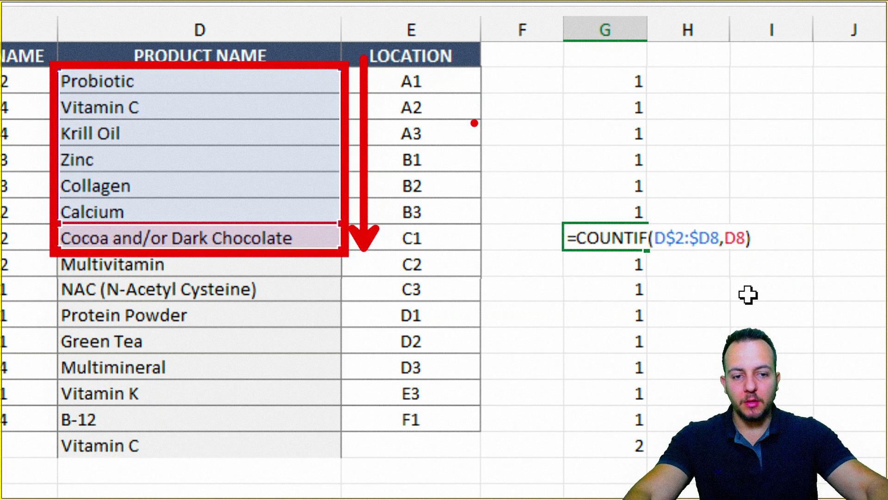
key("Escape")
key("Down")
key("F2")
key("Escape")
key("Down")
key("F2")
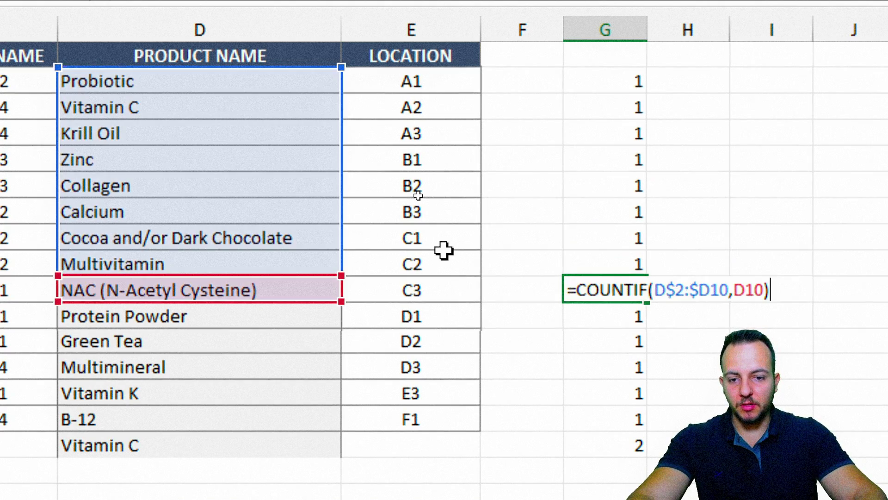
key("Escape")
key("Down")
key("F2")
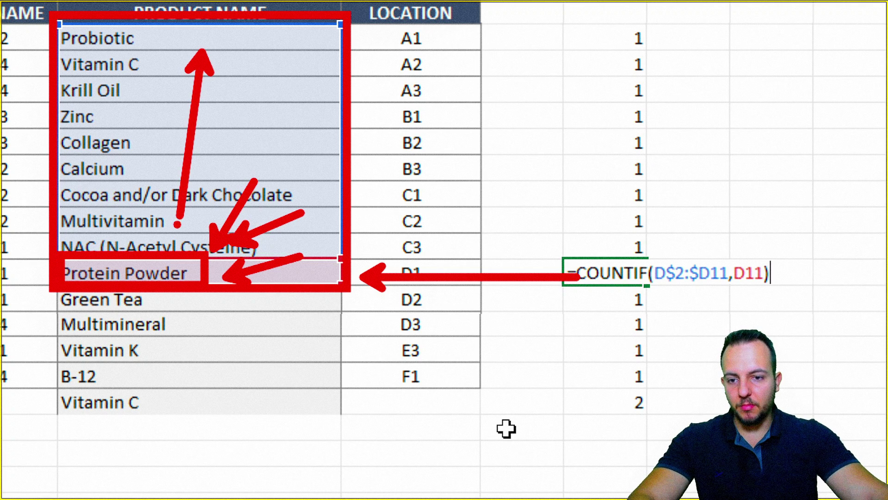
key("ctrl+Return")
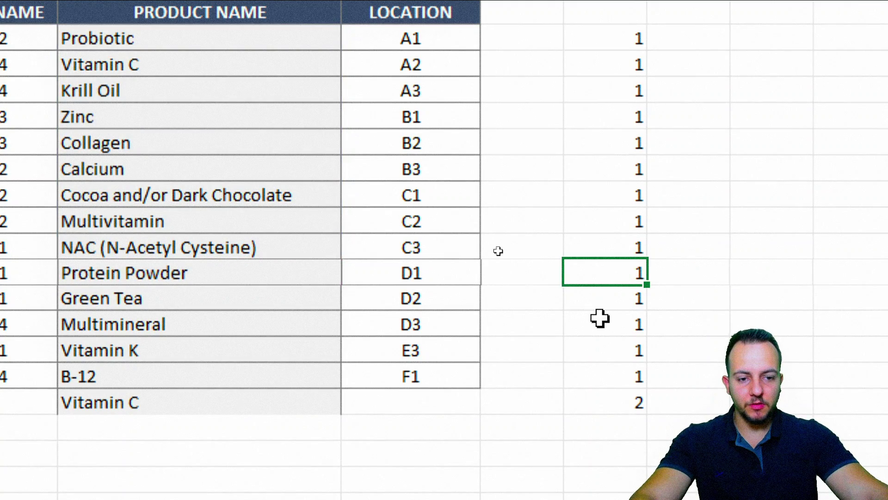
Check the count in column G for the repeated Vitamin C entry in row 16
scroll(601, 317, "down", 2)
key("shift+space")
scroll(545, 440, "down", 1)
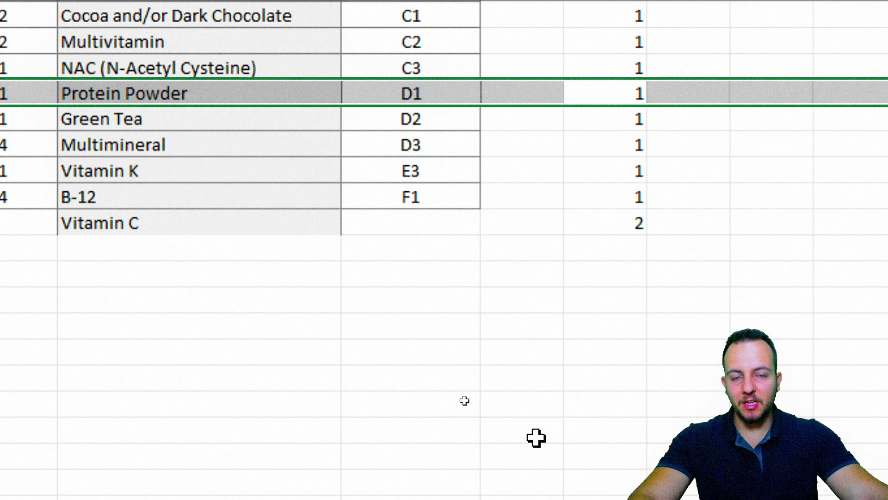
scroll(536, 437, "down", 1)
left_click(206, 133)
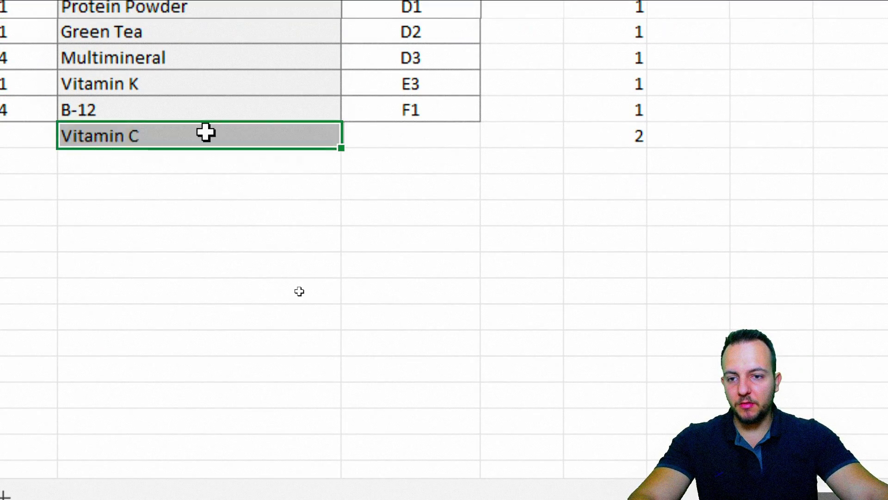
key("shift+space")
left_click_drag(591, 114, 656, 153)
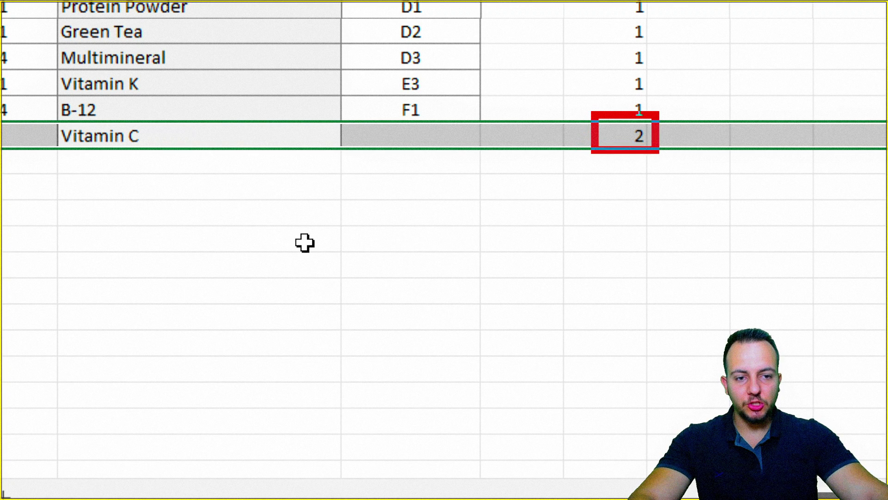
key("Escape")
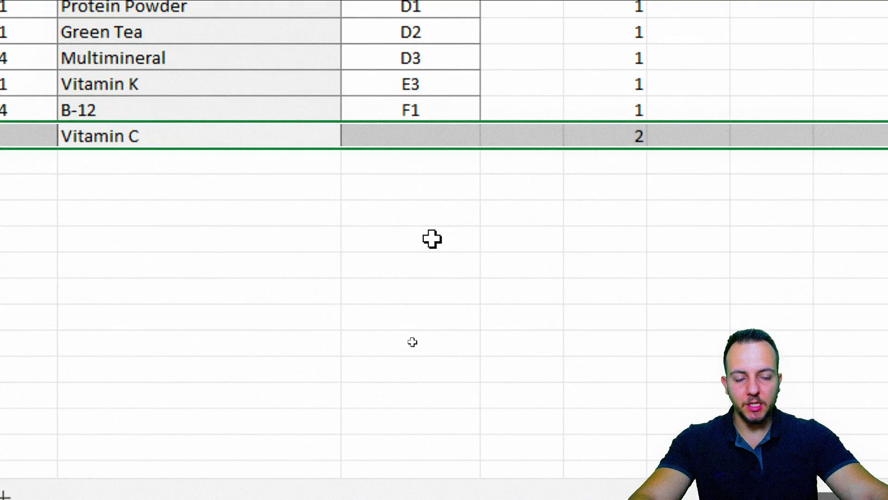
Inspect the COUNTIF formula in G16 and compare the Vitamin C entries in D3 and D16 within its range
double_click(614, 136)
scroll(208, 176, "up", 1)
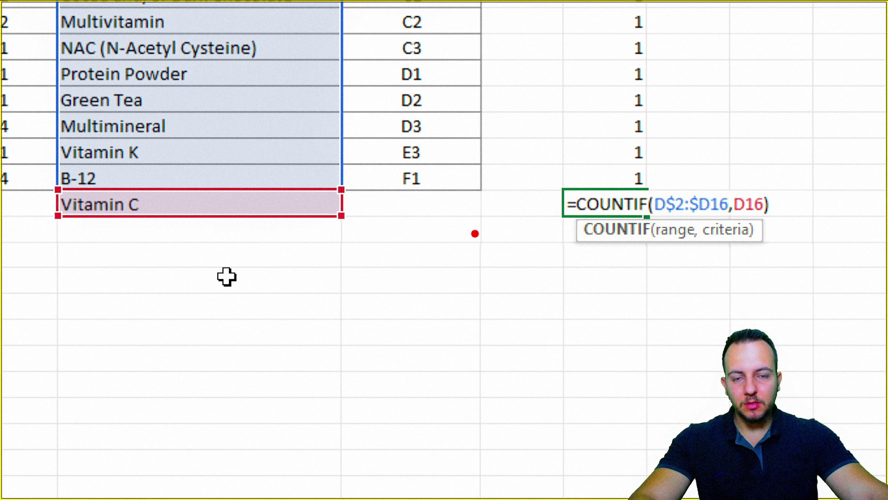
left_click_drag(49, 185, 160, 224)
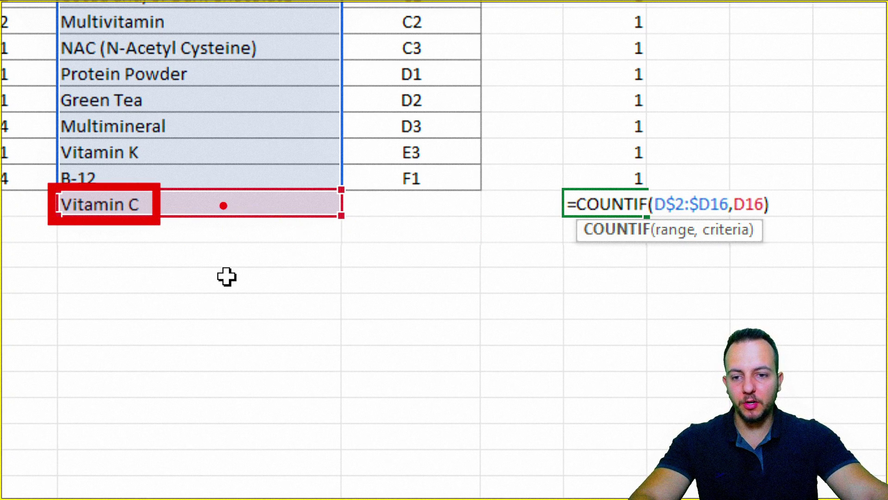
left_click_drag(223, 205, 535, 205)
right_click(584, 204)
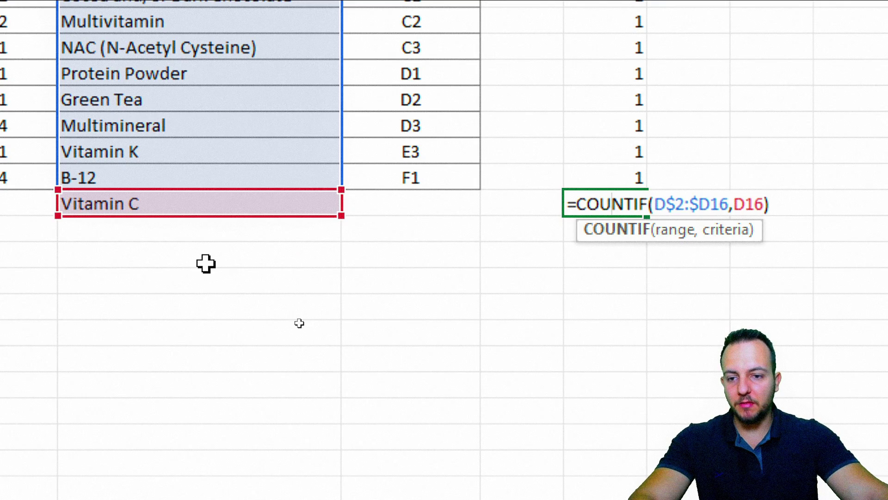
left_click(187, 71)
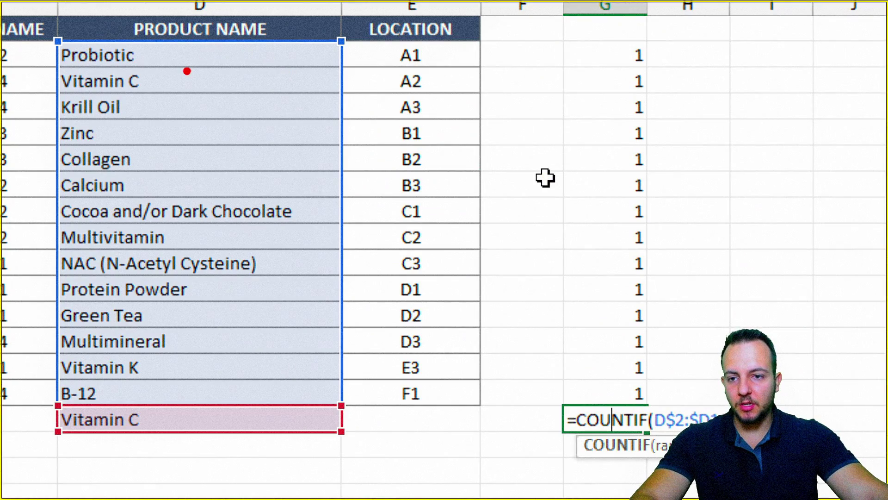
left_click_drag(169, 84, 462, 85)
left_click_drag(166, 426, 515, 293)
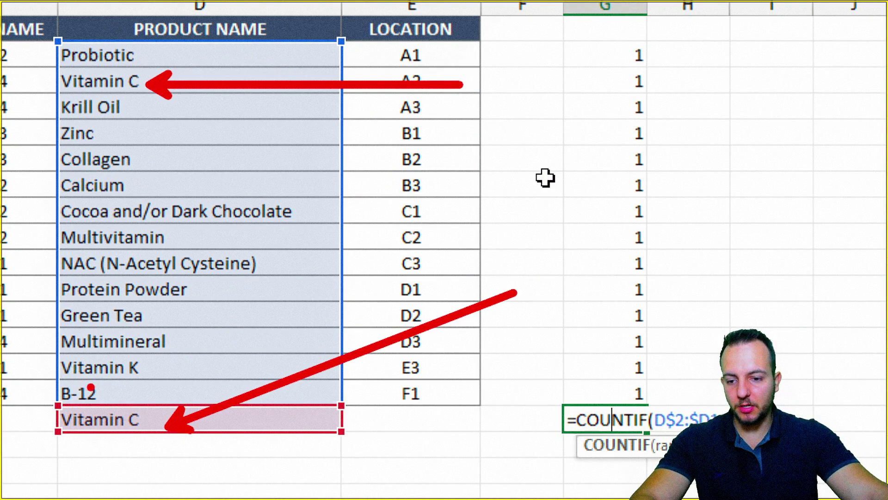
left_click_drag(37, 398, 192, 456)
left_click_drag(37, 60, 171, 109)
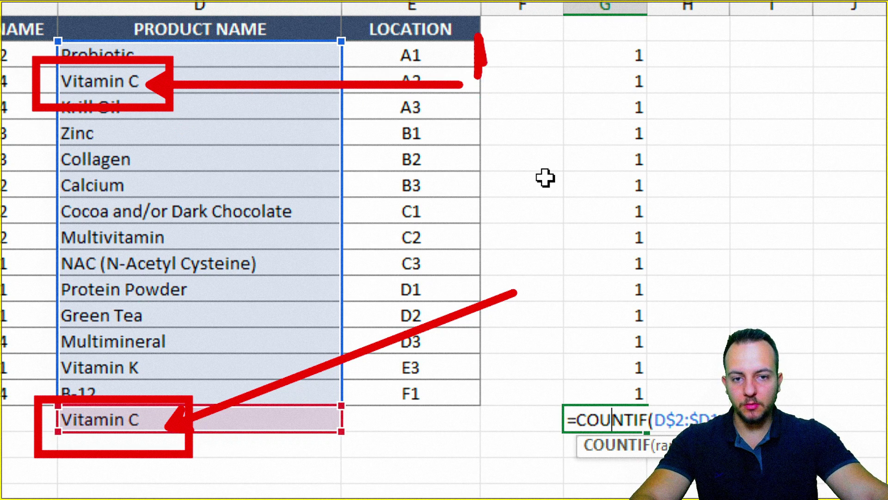
left_click_drag(480, 77, 494, 108)
left_click_drag(465, 124, 530, 99)
left_click_drag(532, 241, 605, 316)
mouse_move(688, 360)
left_mouse_down()
mouse_move(597, 477)
mouse_move(597, 449)
left_mouse_up()
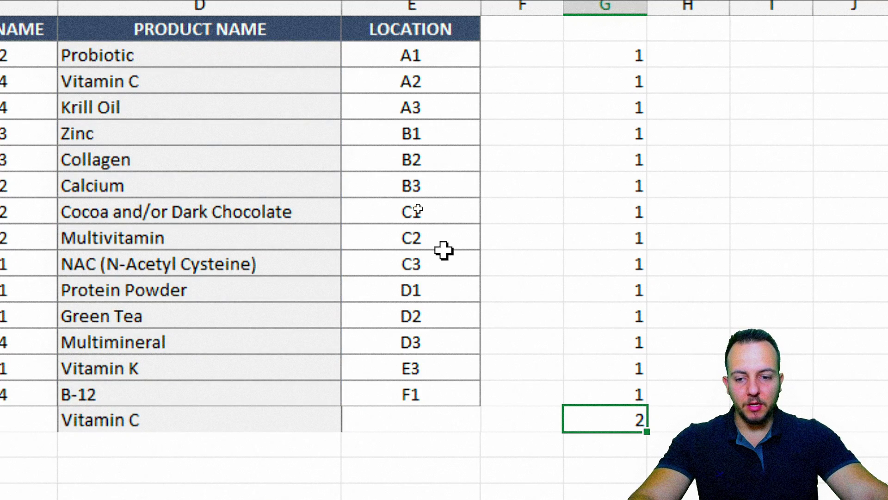
Delete row 16 containing the duplicate Vitamin C entry
scroll(568, 377, "down", 2)
key("shift+space")
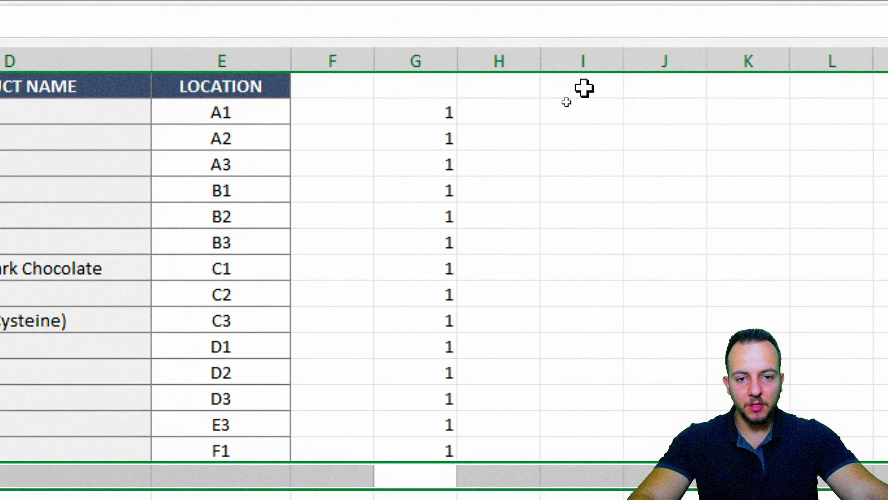
Copy the formula text =COUNTIF(D2:$D$2,D2) from cell G2 and leave the cell unmodified
left_click(435, 111)
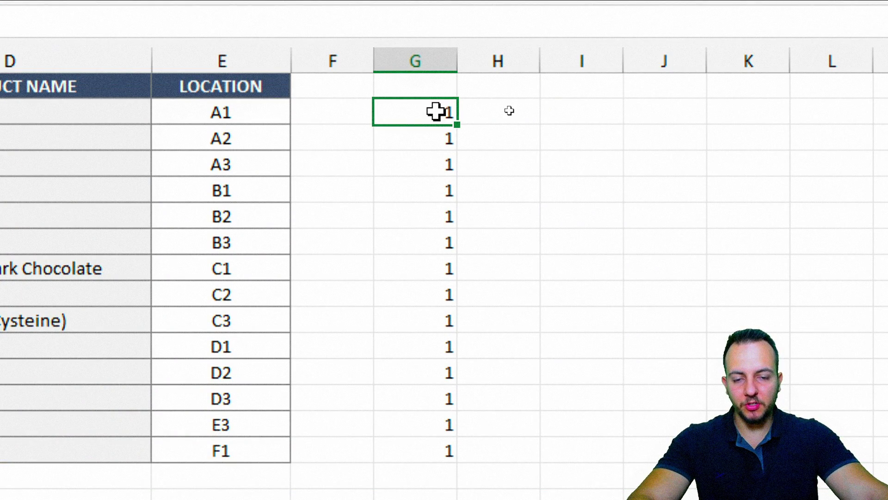
double_click(435, 111)
left_click_drag(568, 111, 419, 111)
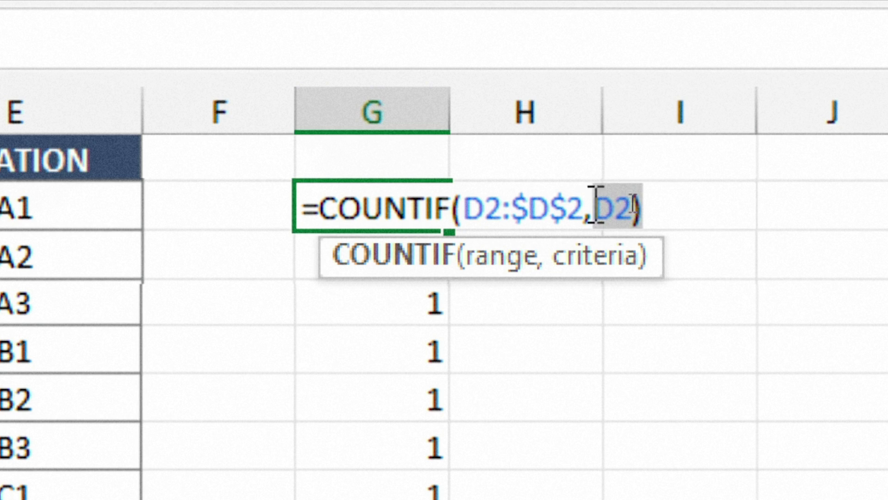
left_click_drag(379, 203, 272, 206)
right_click(373, 204)
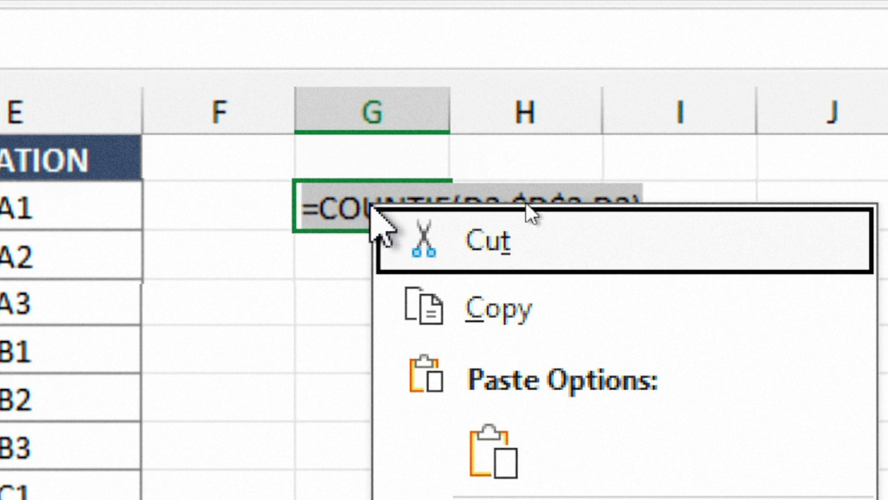
left_click(484, 310)
key("Escape")
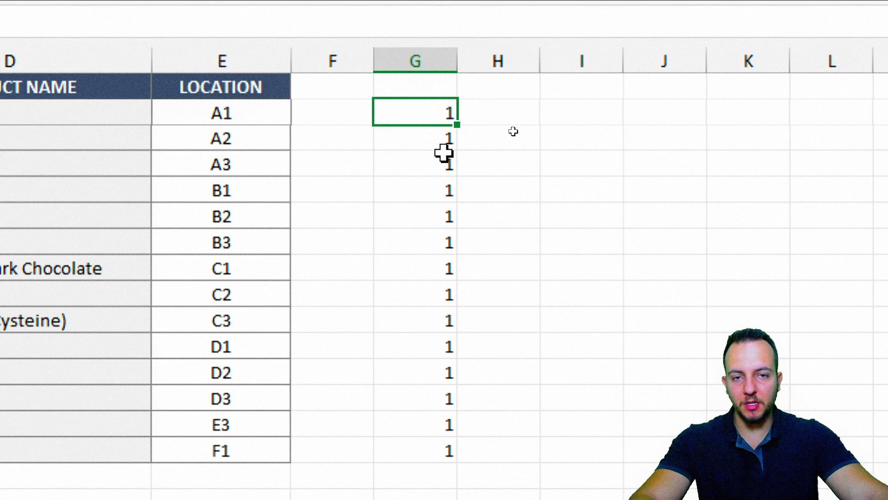
Remove all the COUNTIF helper formulas from column G
left_click(411, 49)
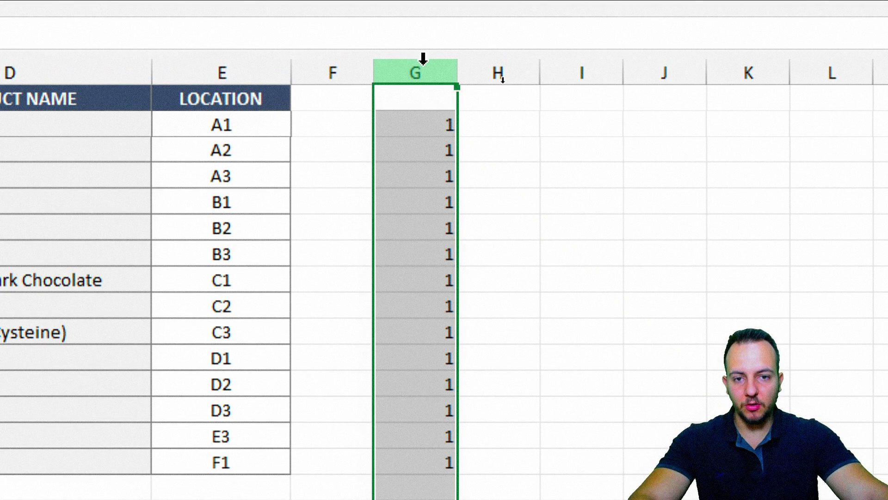
right_click(404, 180)
left_click(486, 476)
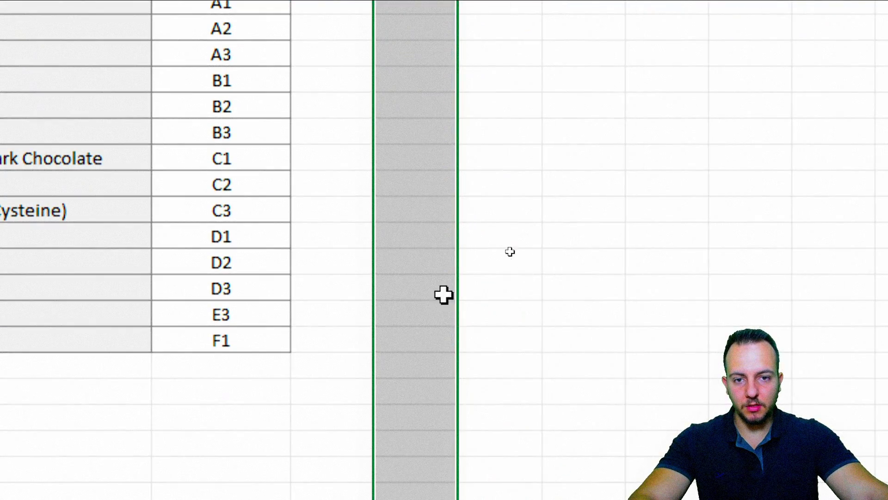
left_click(415, 262)
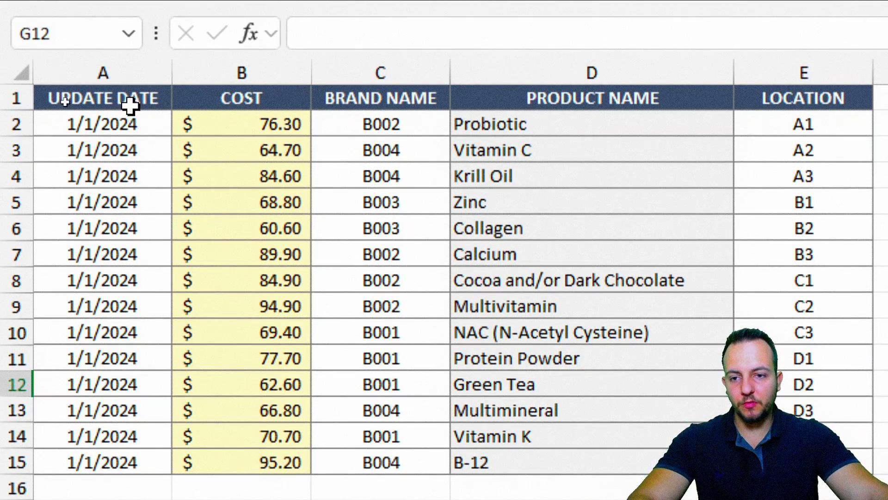
left_click_drag(129, 105, 833, 458)
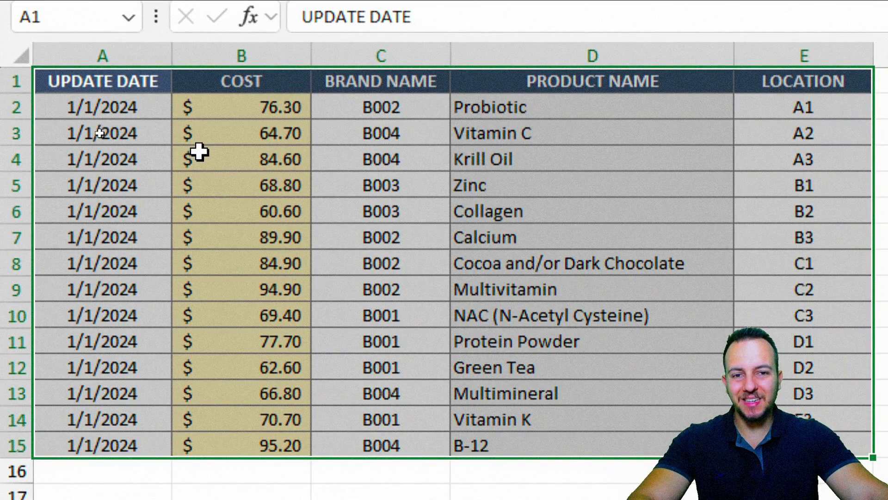
left_click(110, 87)
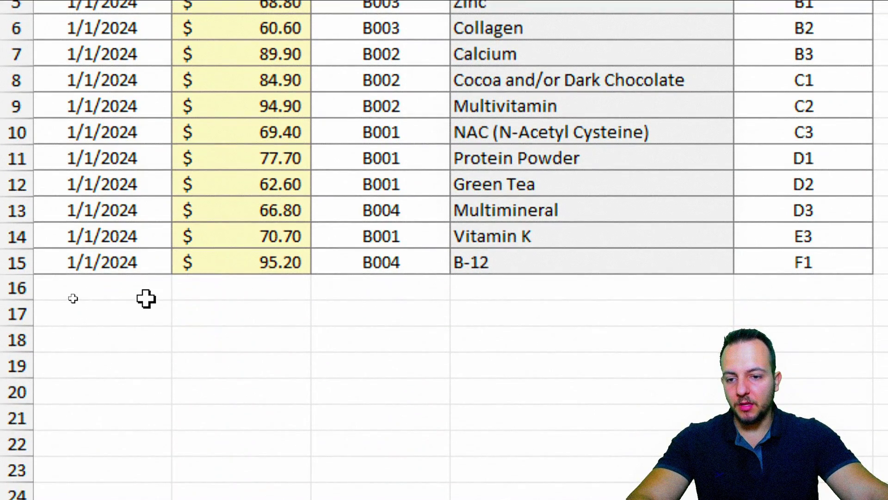
left_click(105, 467)
left_click(14, 286)
left_click(105, 288)
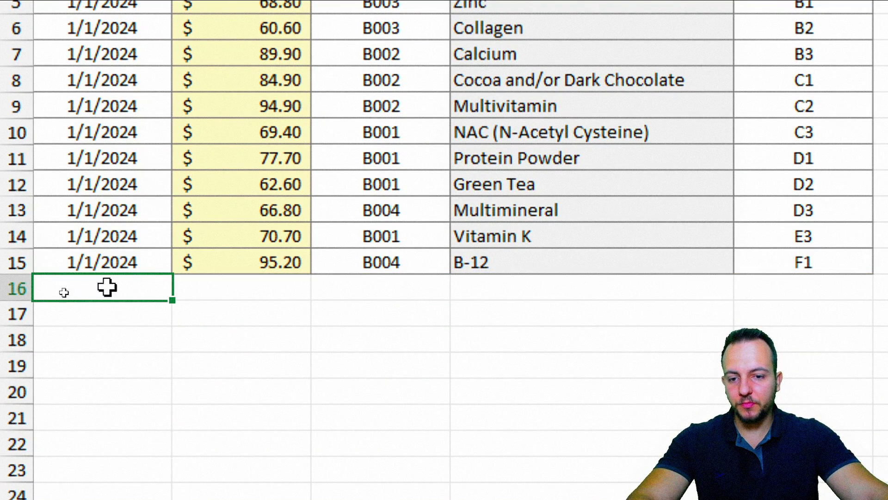
left_click(275, 282)
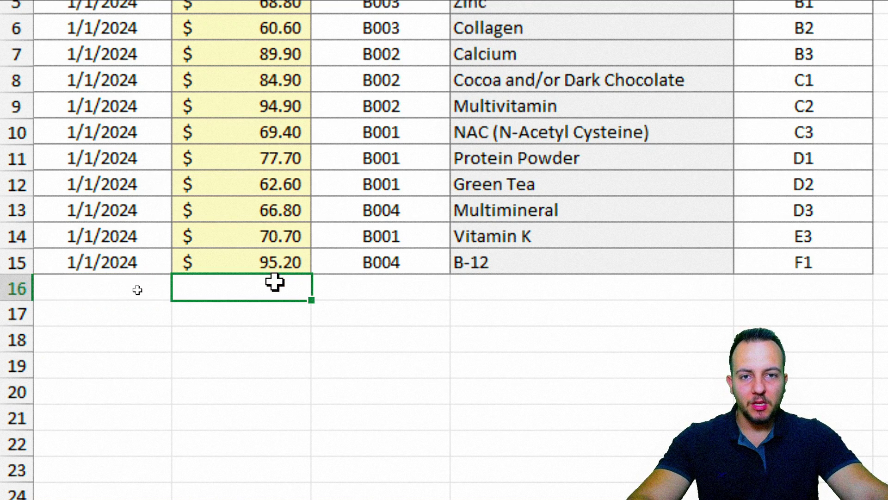
key("shift+space")
left_click_drag(258, 267, 303, 66)
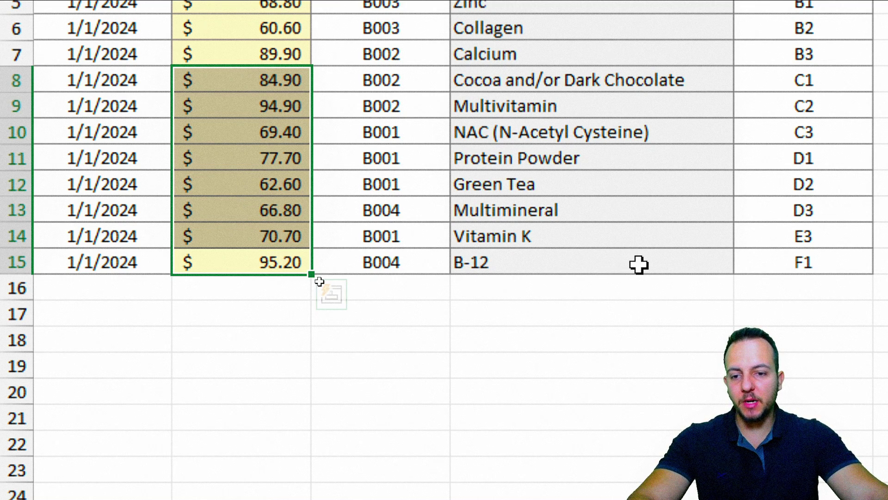
left_click(134, 218)
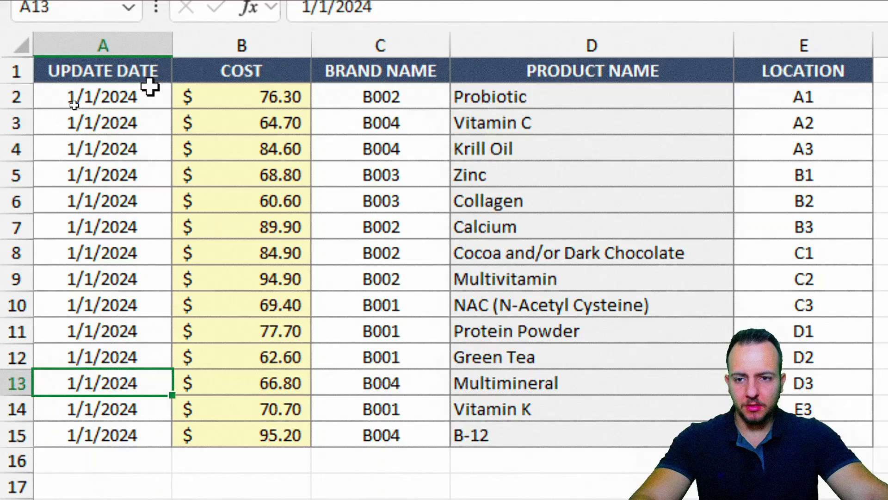
Convert the data range A1:E15 into an Excel table with headers
left_click_drag(143, 72, 352, 271)
key("ctrl+a")
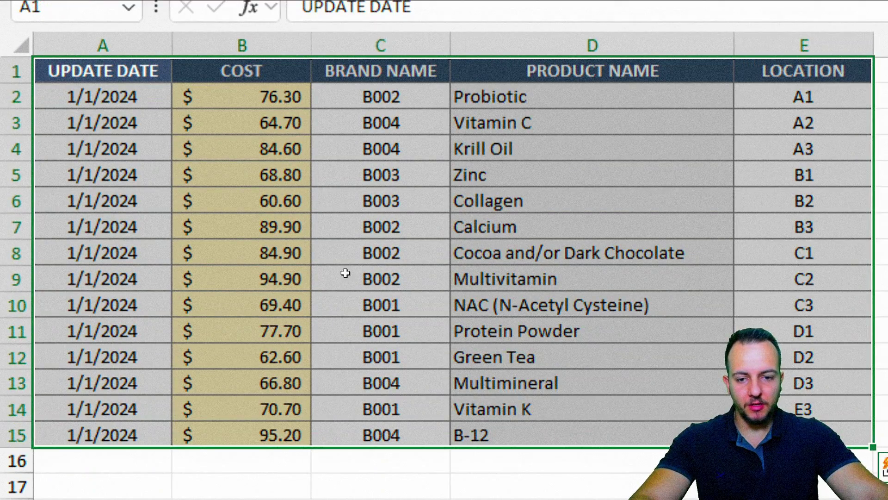
left_click(183, 82)
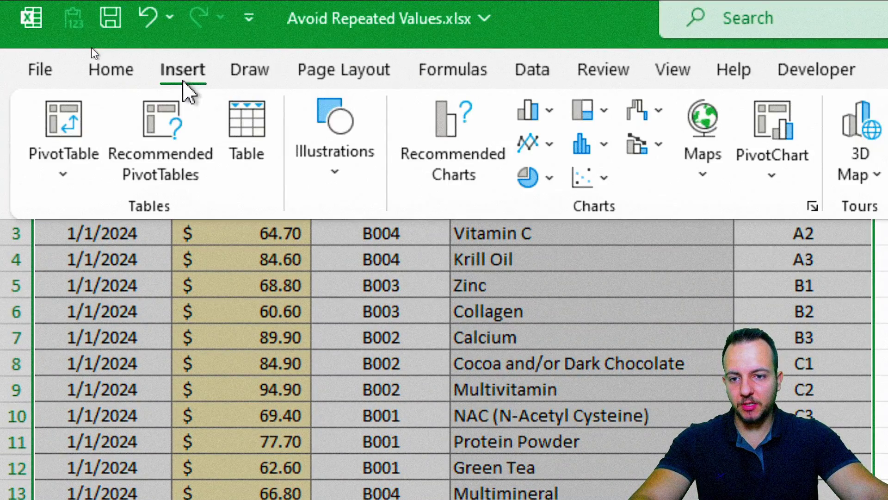
left_click(247, 127)
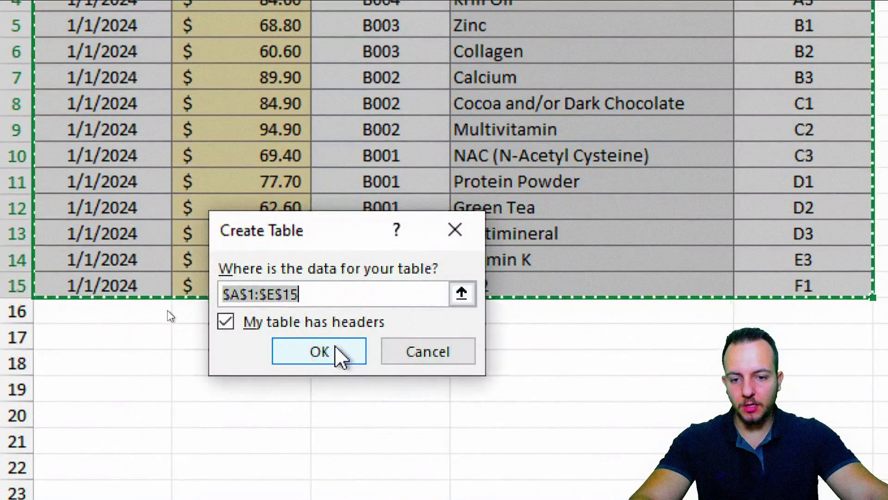
left_click(324, 352)
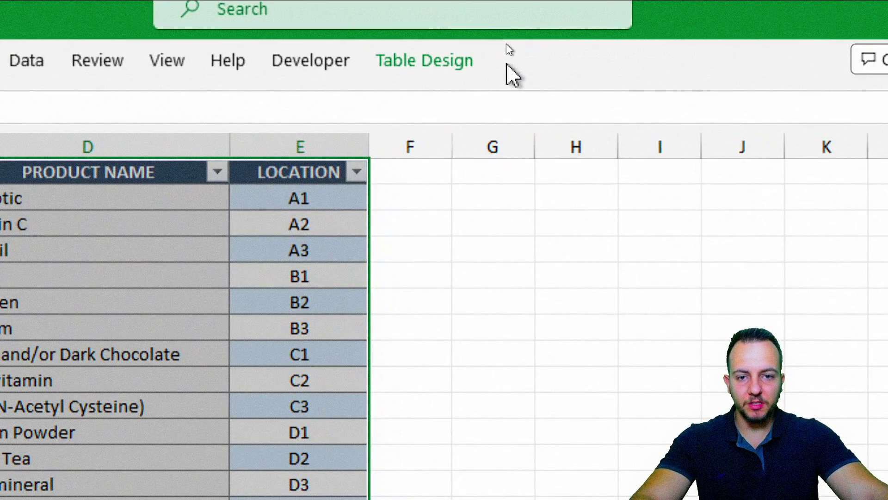
Set the table's style to None so that only the original cell formatting applies
left_click(453, 67)
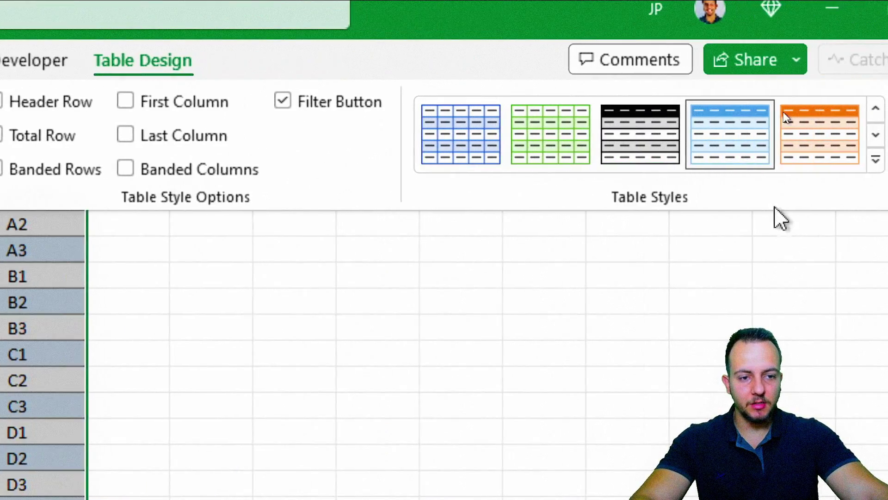
left_click(776, 160)
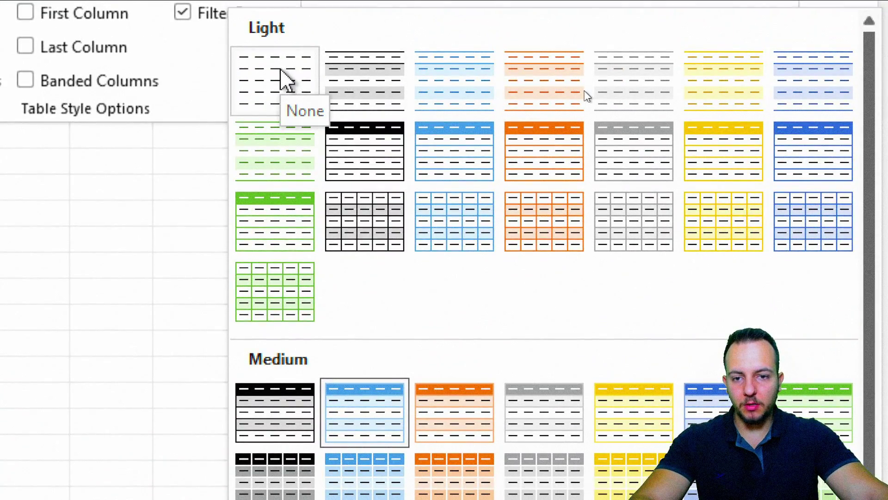
left_click(286, 79)
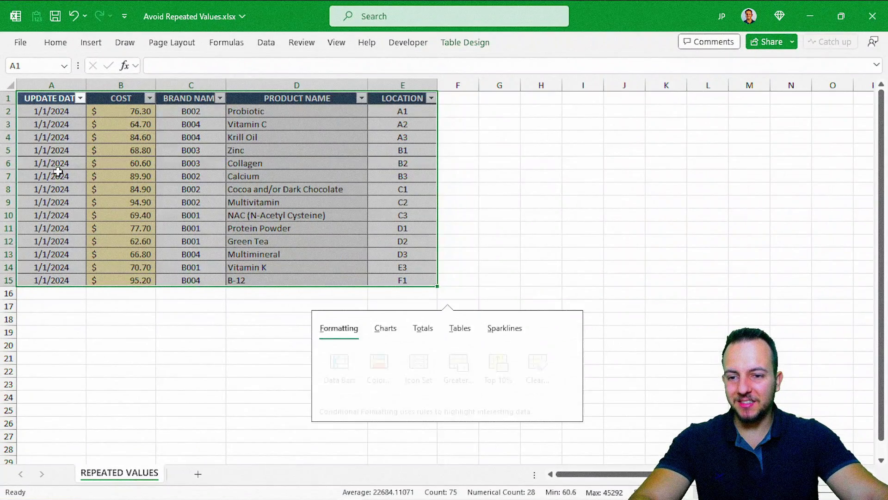
left_click(118, 237)
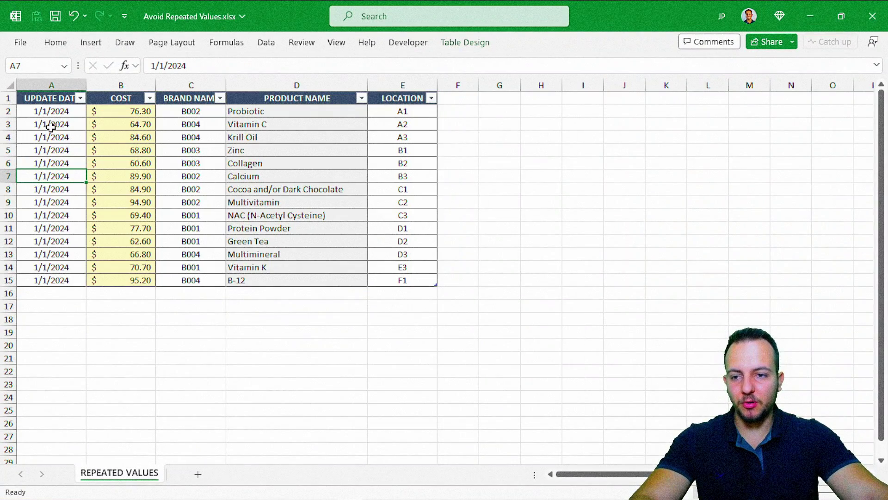
left_click(115, 93)
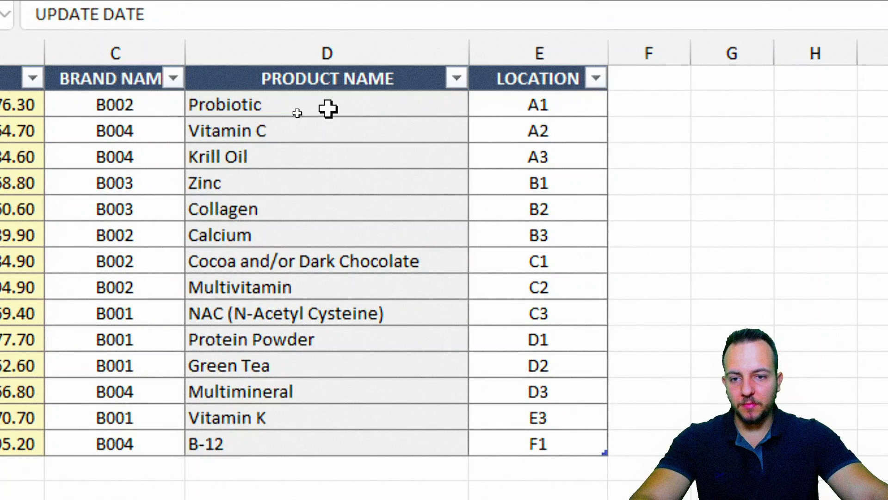
Start a data validation rule of type Custom for the product names in D2:D15
left_click_drag(297, 113, 265, 271)
left_click_drag(264, 426, 265, 442)
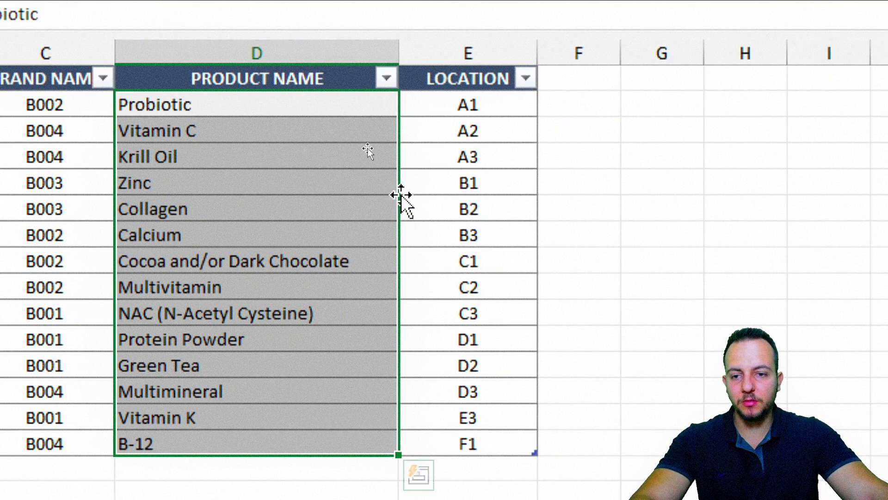
mouse_move(323, 105)
left_mouse_down()
mouse_move(290, 196)
mouse_move(256, 400)
mouse_move(263, 442)
left_mouse_up()
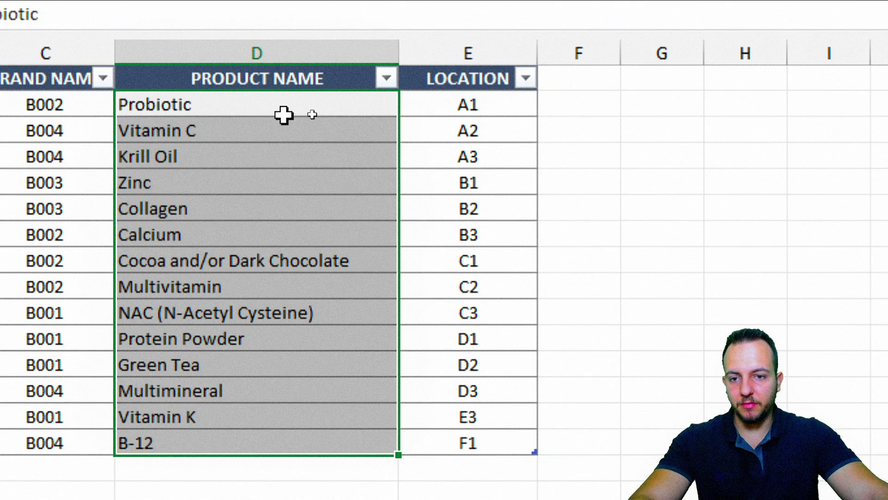
mouse_move(284, 113)
left_mouse_down()
mouse_move(262, 324)
mouse_move(228, 436)
left_mouse_up()
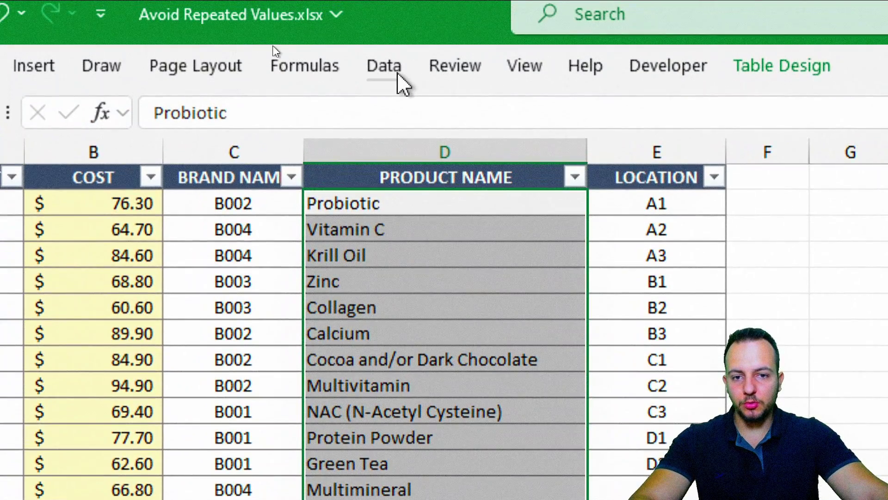
left_click(389, 50)
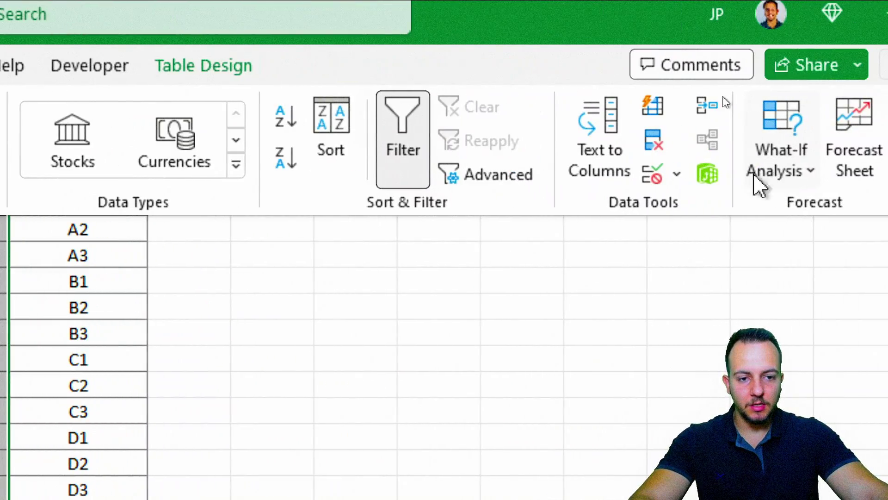
left_click(814, 175)
left_click(693, 212)
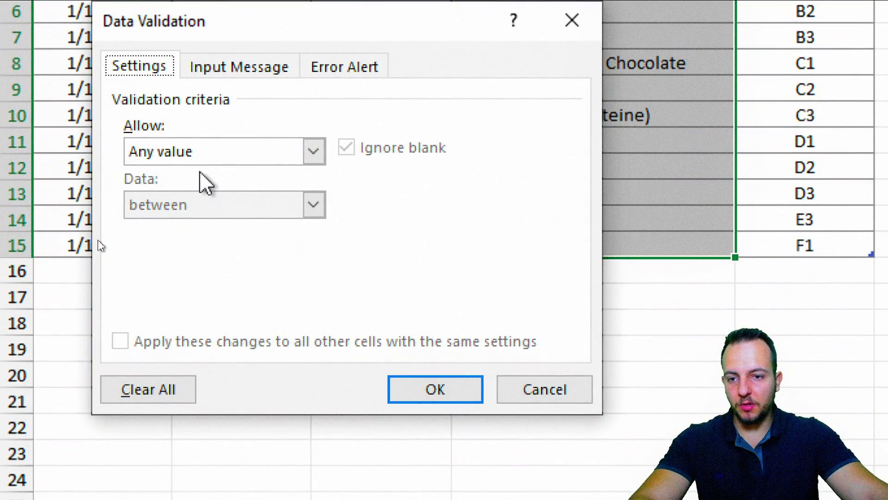
left_click(171, 158)
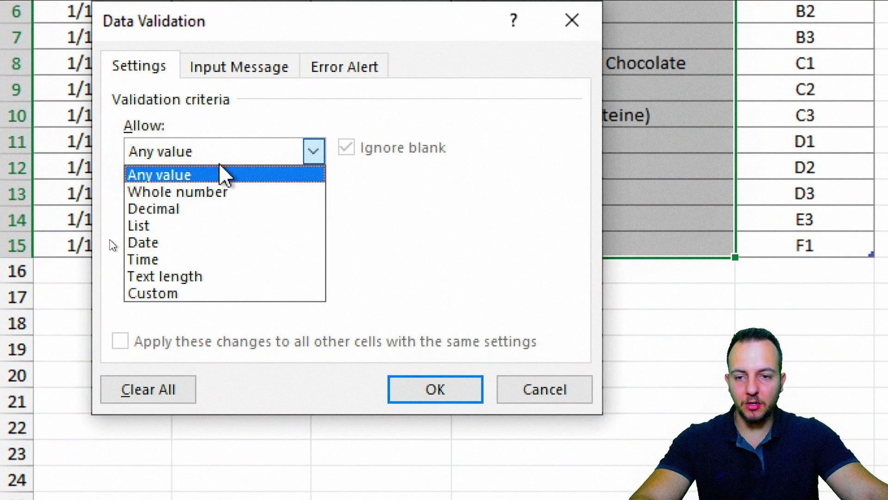
left_click(178, 293)
Paste the copied COUNTIF formula as the validation formula and complete it as =COUNTIF(D2:$D$2,D2)=1
left_click(212, 254)
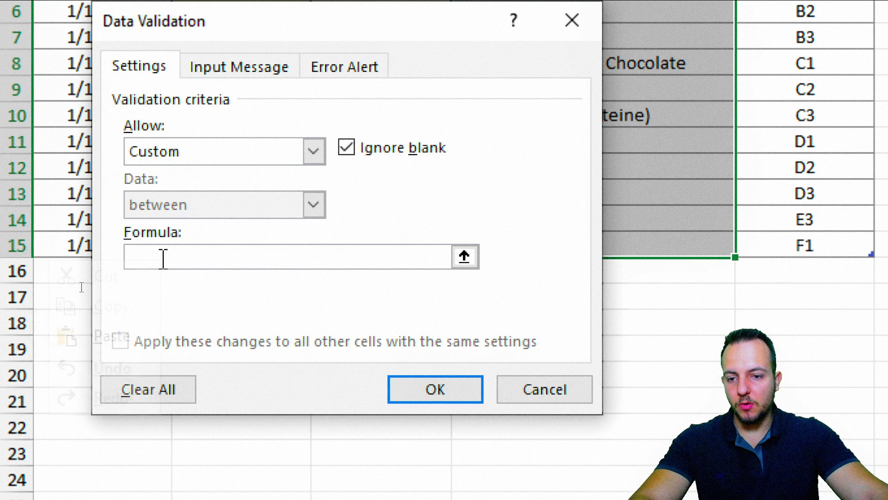
right_click(163, 258)
left_click(60, 329)
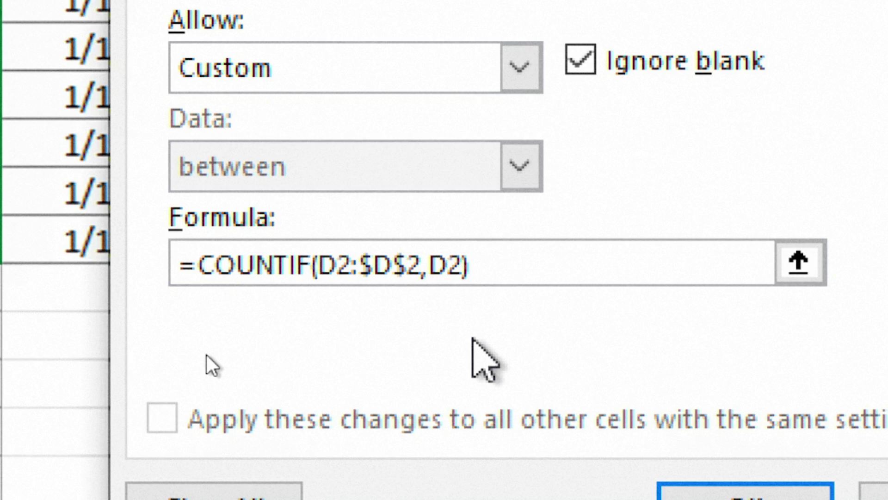
type("=1")
left_click_drag(526, 264, 22, 253)
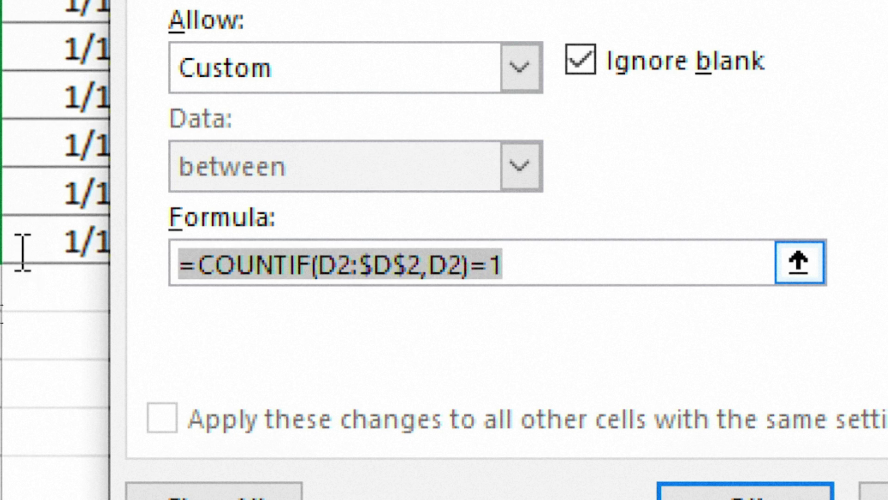
left_click(439, 266)
left_click_drag(509, 264, 115, 257)
left_click(559, 263)
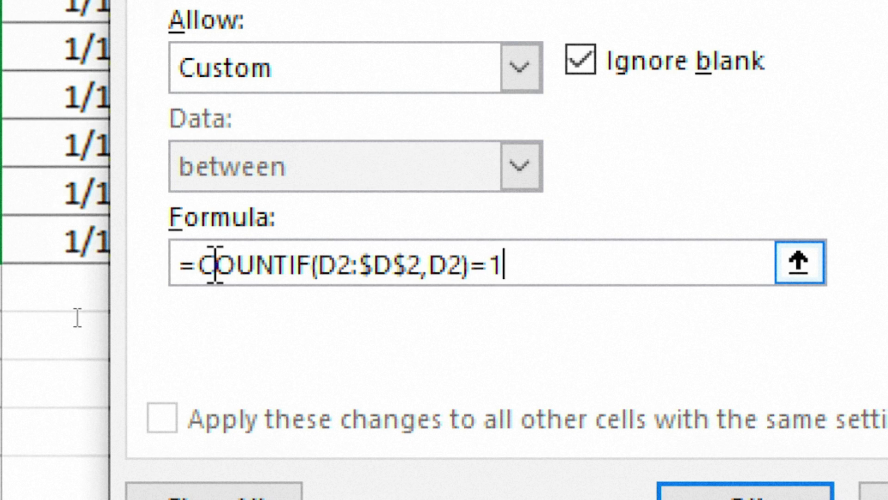
Add an error alert titled "Repeated Value." with the message "Try another product, as this one is already in the list." and apply the validation
left_click(351, 64)
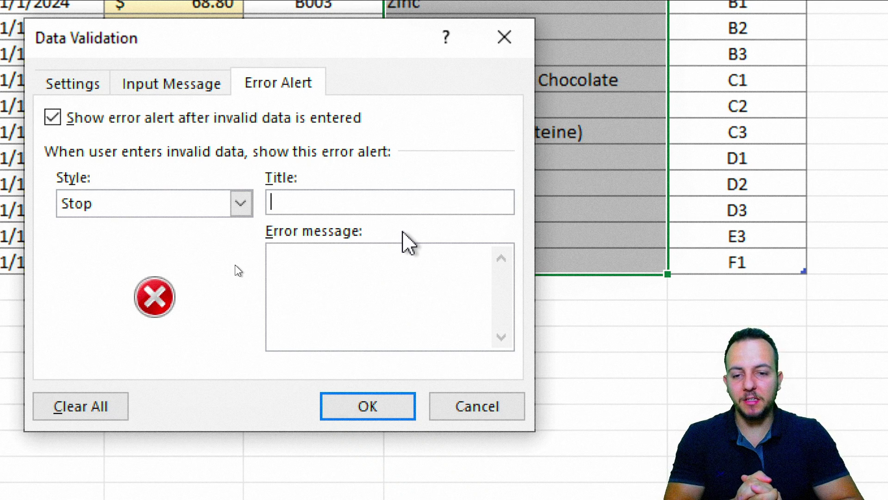
type("Repeated Value.")
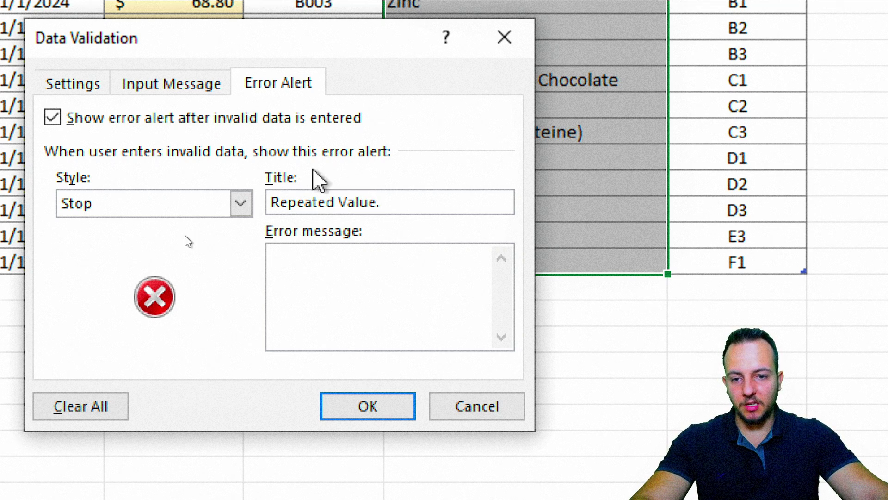
left_click(327, 262)
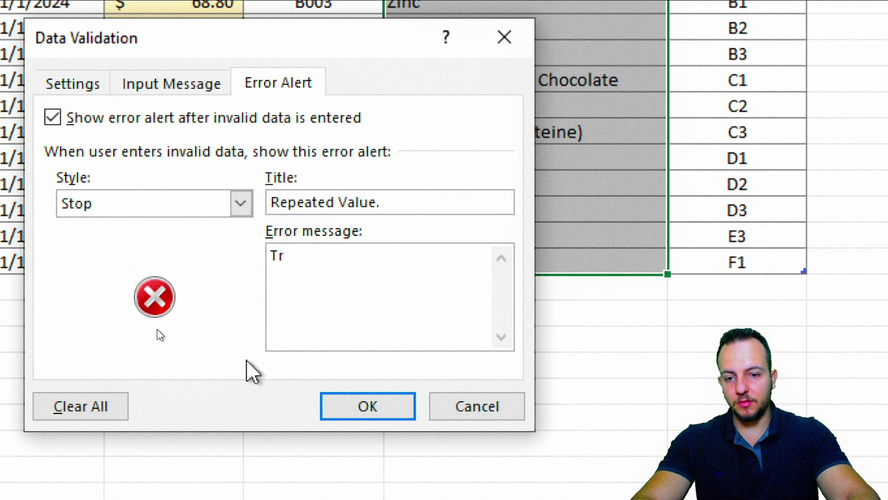
type("Try another ")
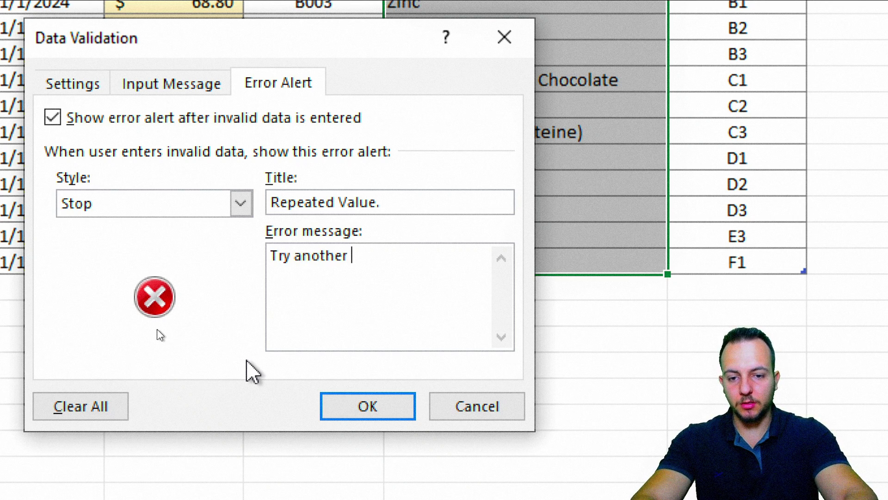
type("product, as thi")
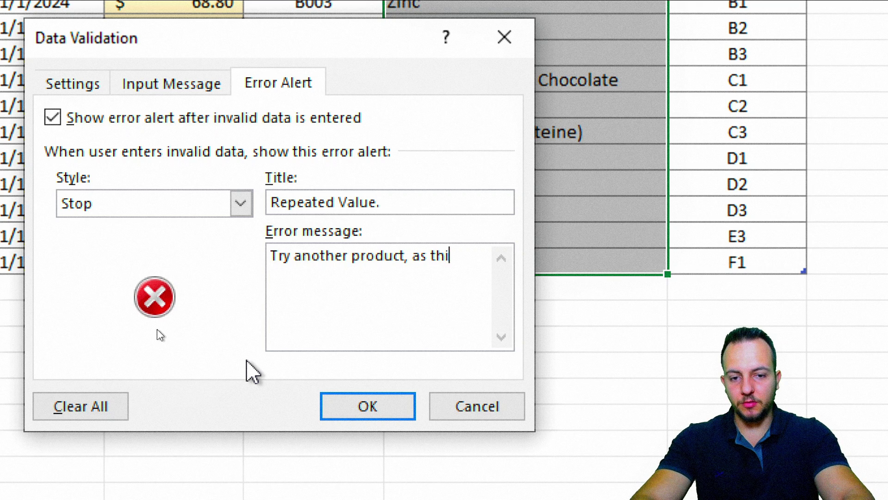
type("s one is already in thi")
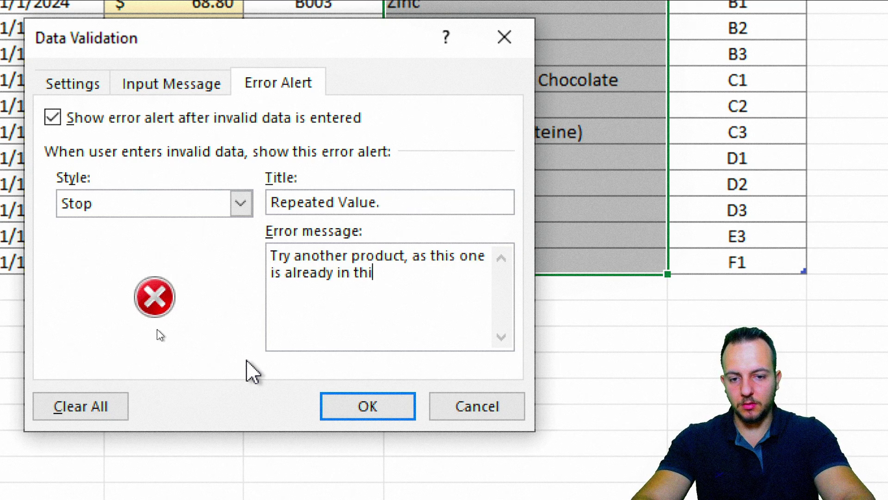
key("BackSpace")
type("e list.")
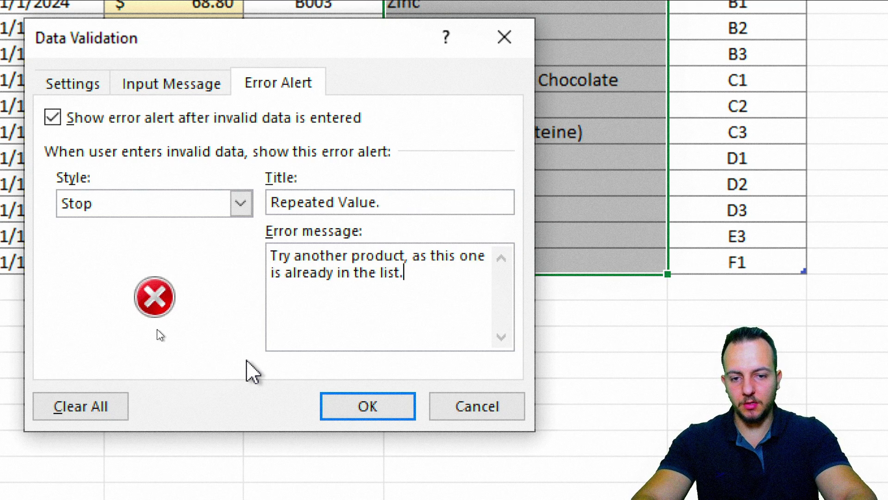
left_click(347, 414)
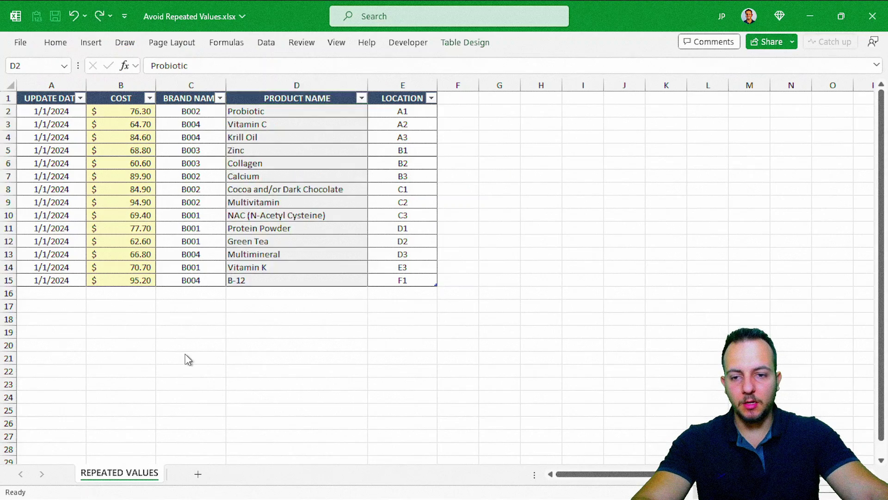
Add a table row in row 16 with update date 01/01/2024, cost 123 and brand B003
left_click(56, 293)
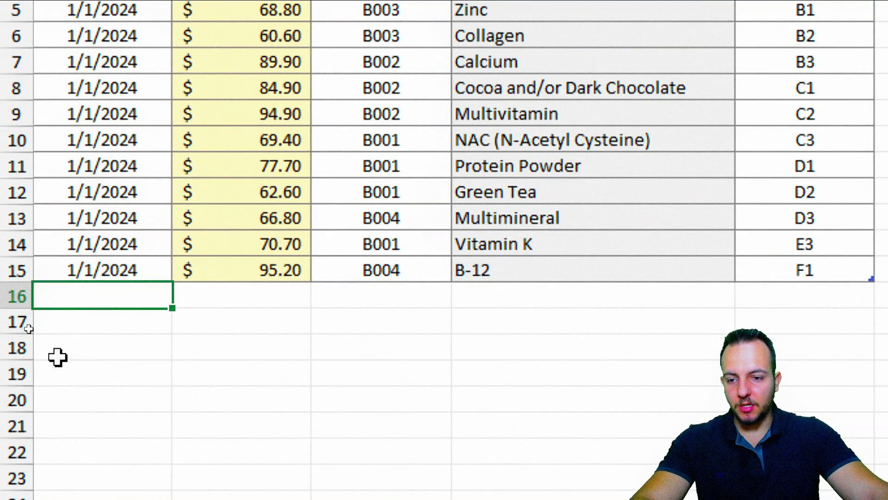
type("01/")
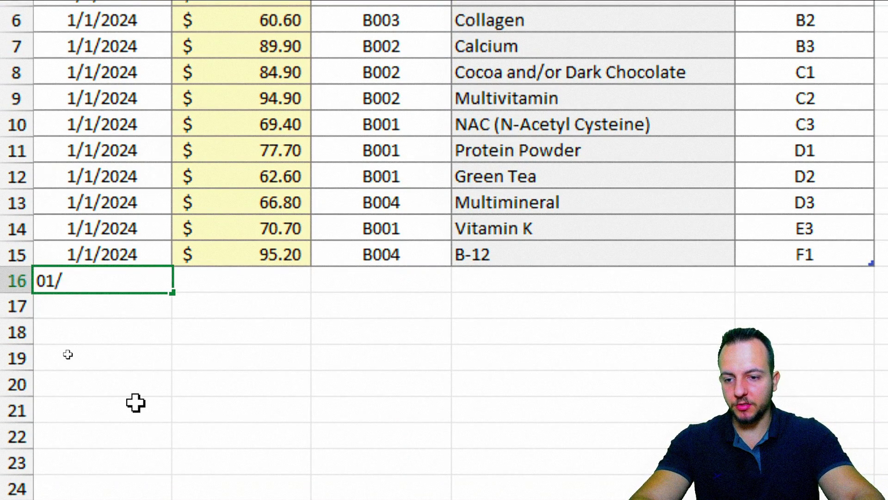
type("01/2024")
key("Return")
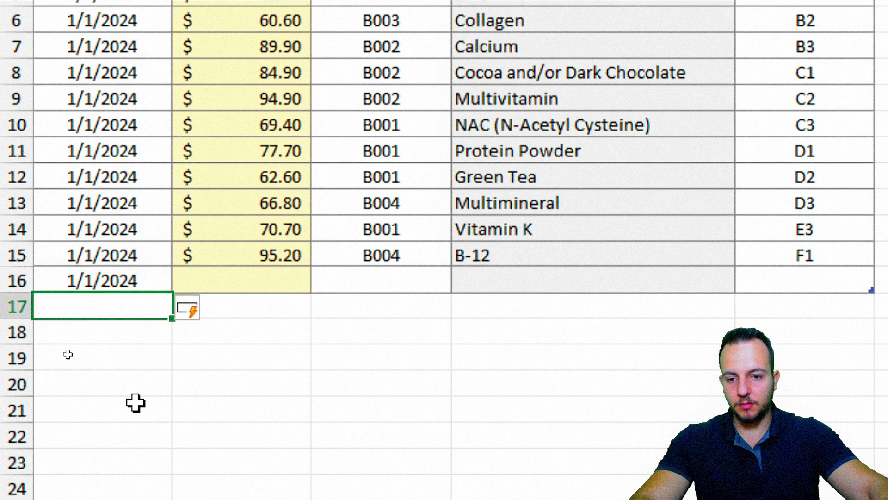
left_click(275, 286)
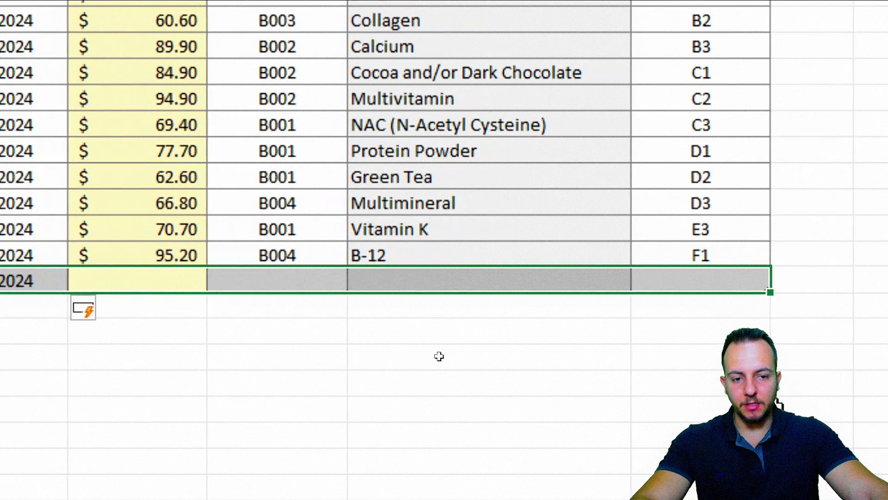
type("123")
key("Tab")
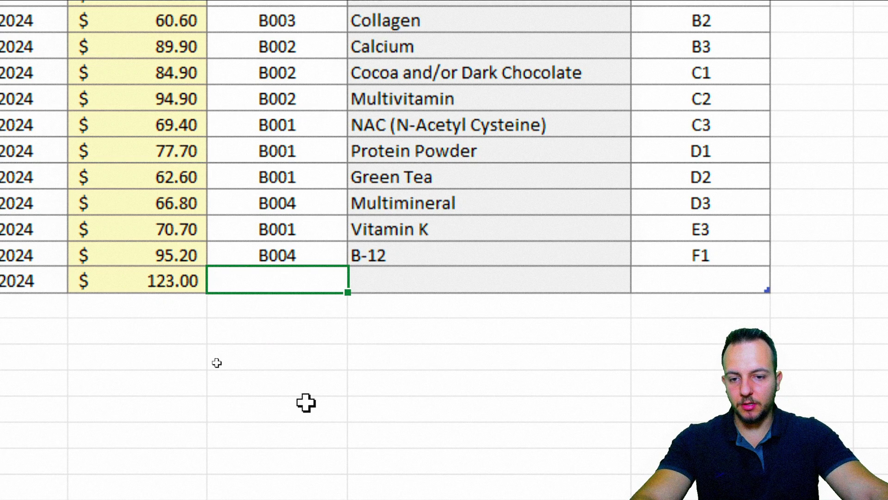
type("B003")
key("Tab")
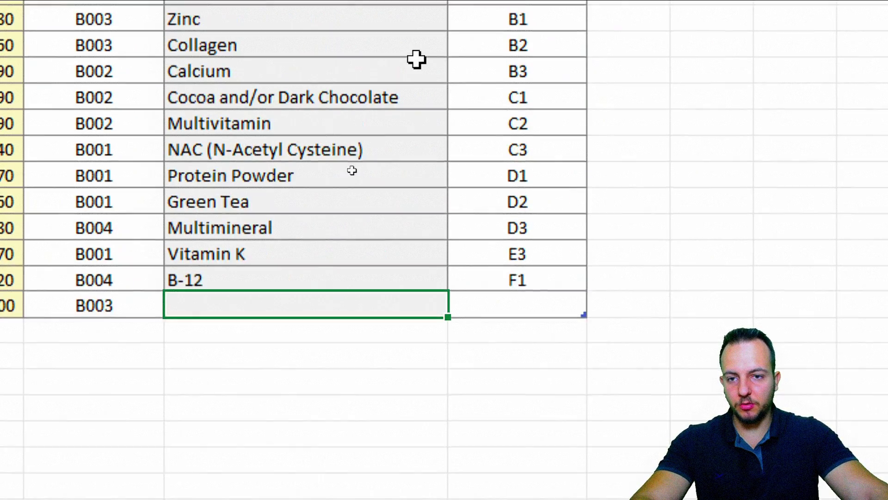
Try to enter the existing product Zinc as the product name in D16, and choose to retry the entry
left_click(238, 129)
key("shift+space")
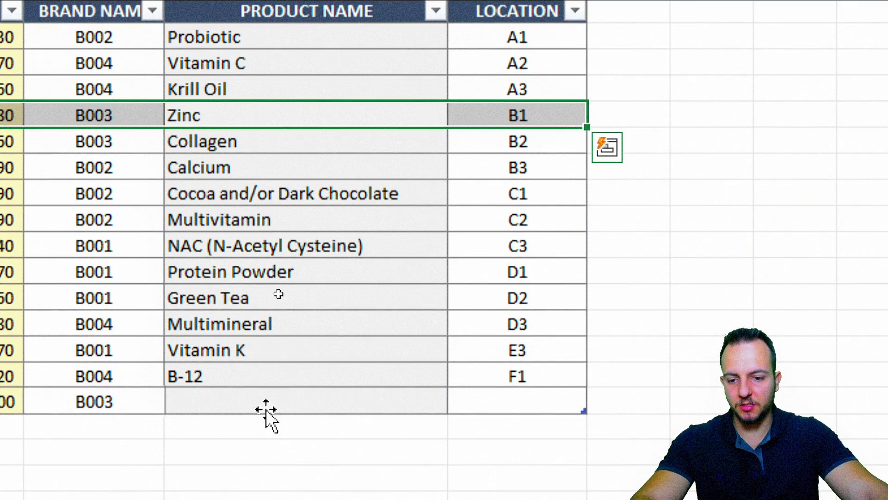
left_click(266, 401)
type("Zinc")
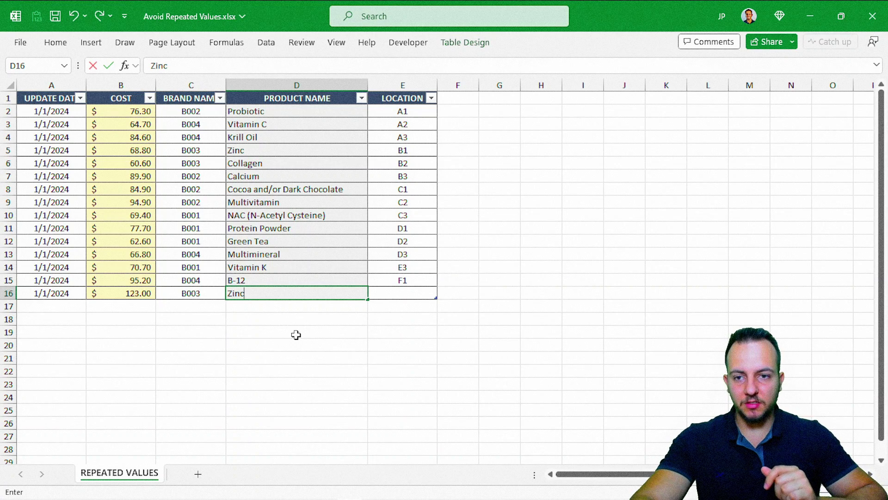
key("Return")
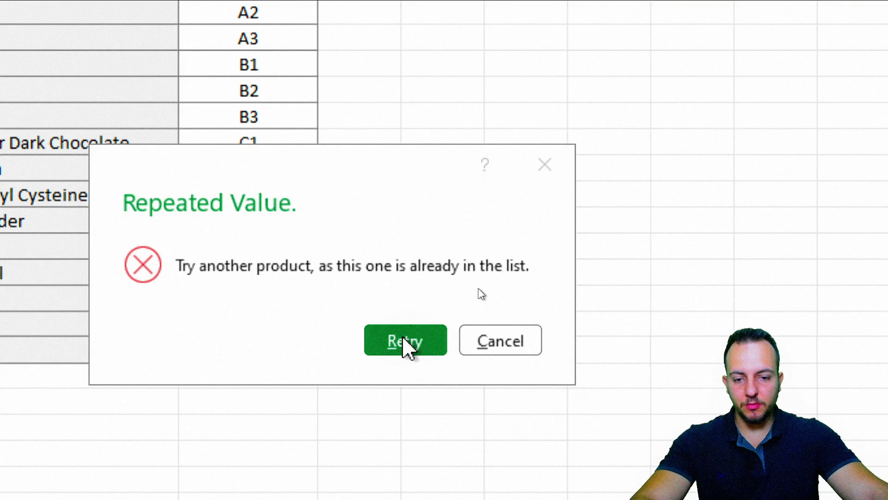
left_click(403, 341)
Replace the product name in D16 with the unique text jnsdfijnjsdfiia
left_click(393, 238)
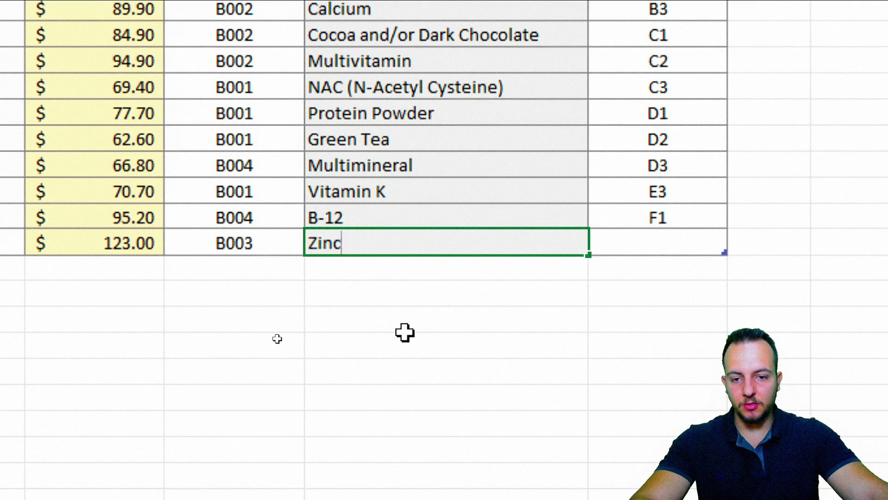
key("BackSpace")
key("BackSpace")
key("BackSpace")
key("BackSpace")
type("jnsdfijnjsdfiia")
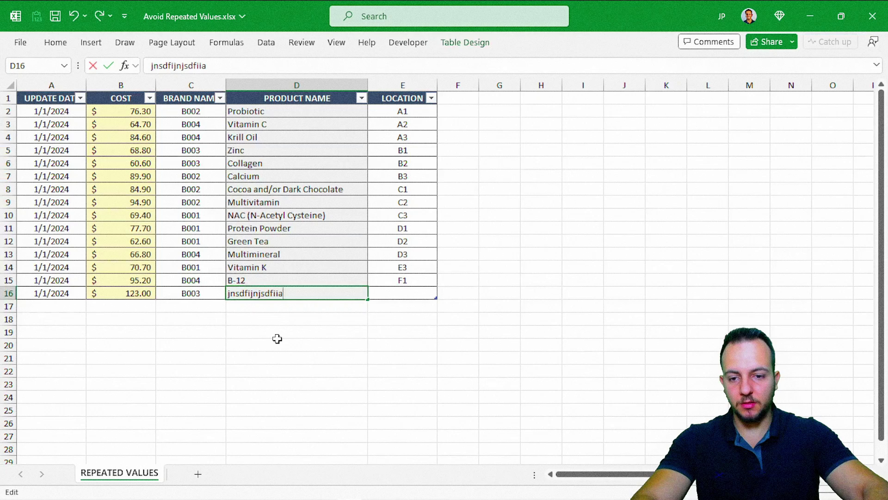
key("Return")
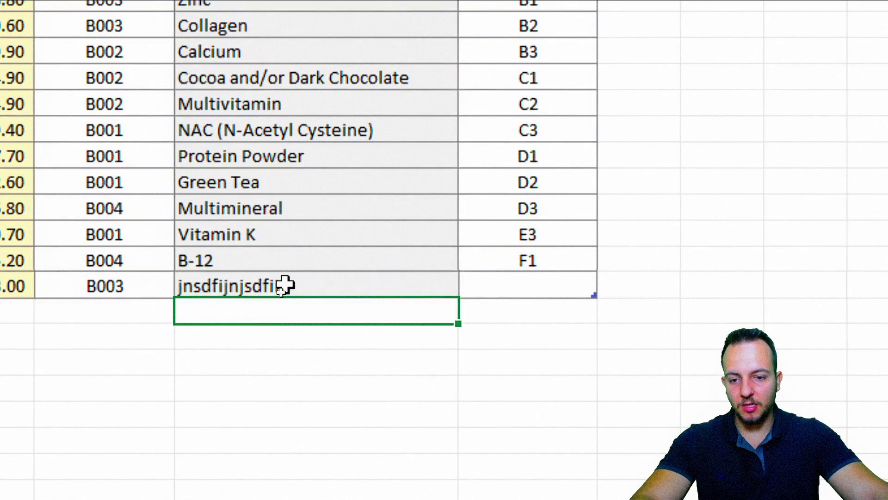
left_click(277, 293)
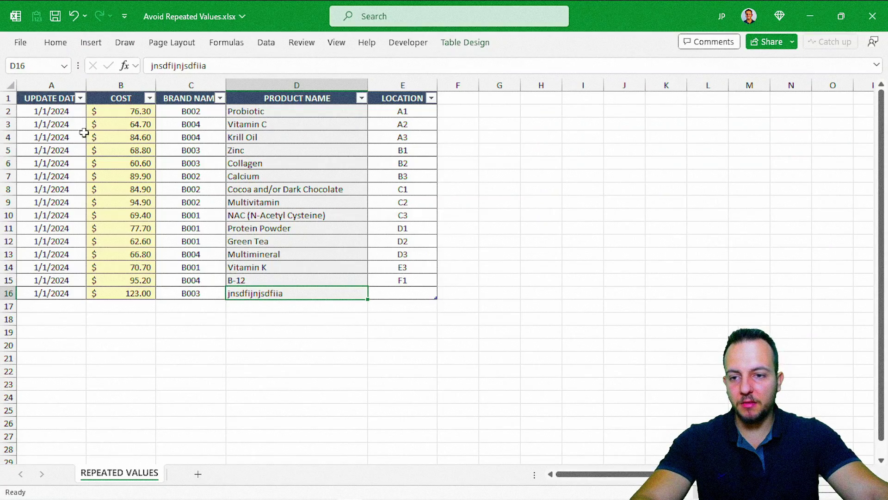
left_click(54, 104)
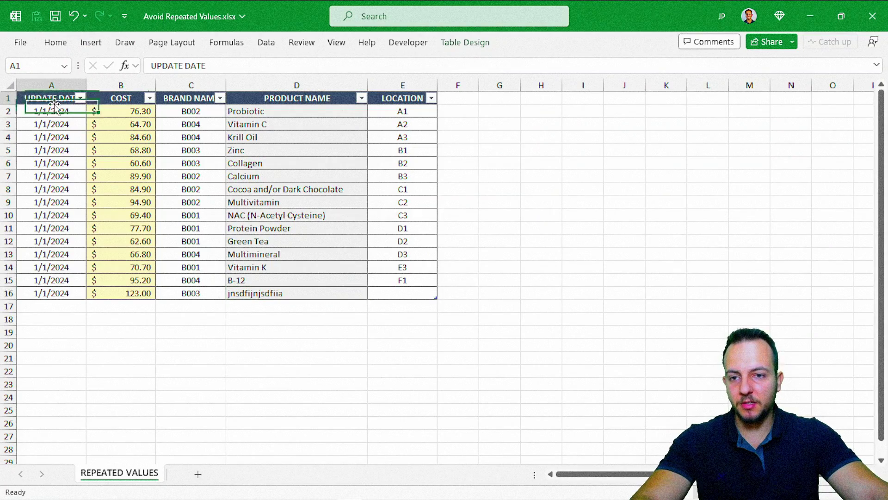